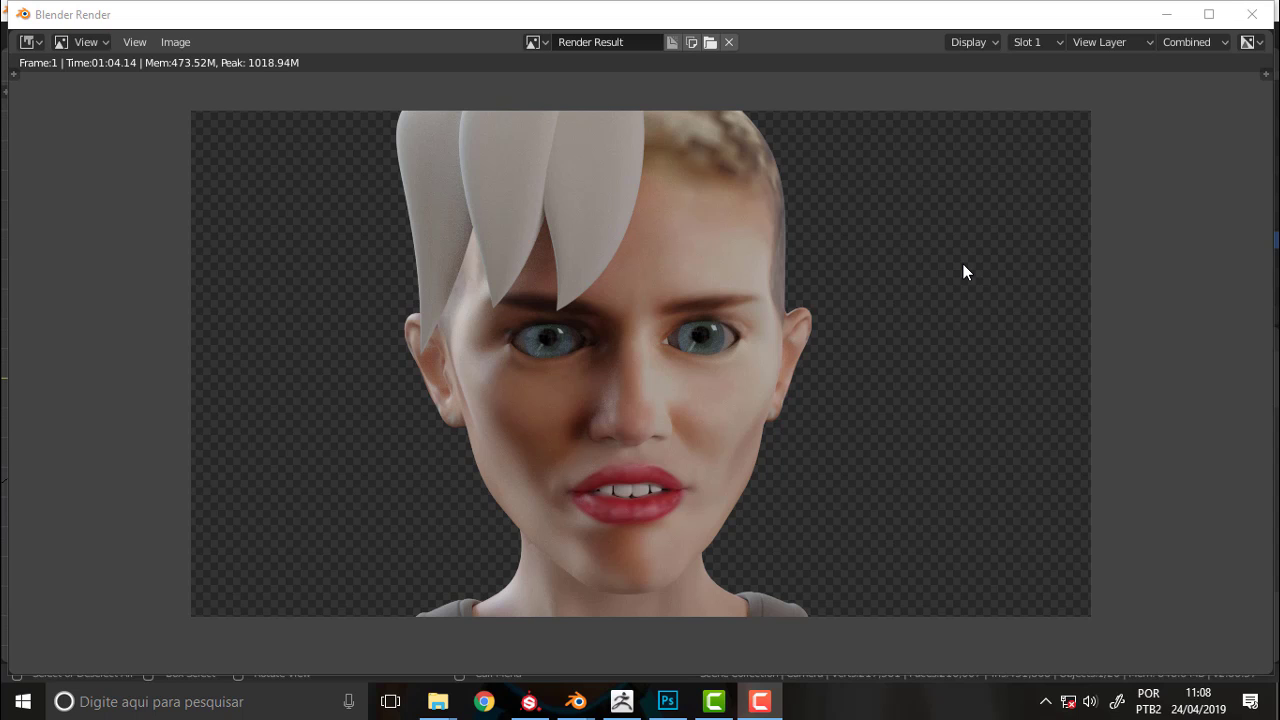
Close the finished render and examine the character's face and full body from outside the camera view.
left_click(1252, 14)
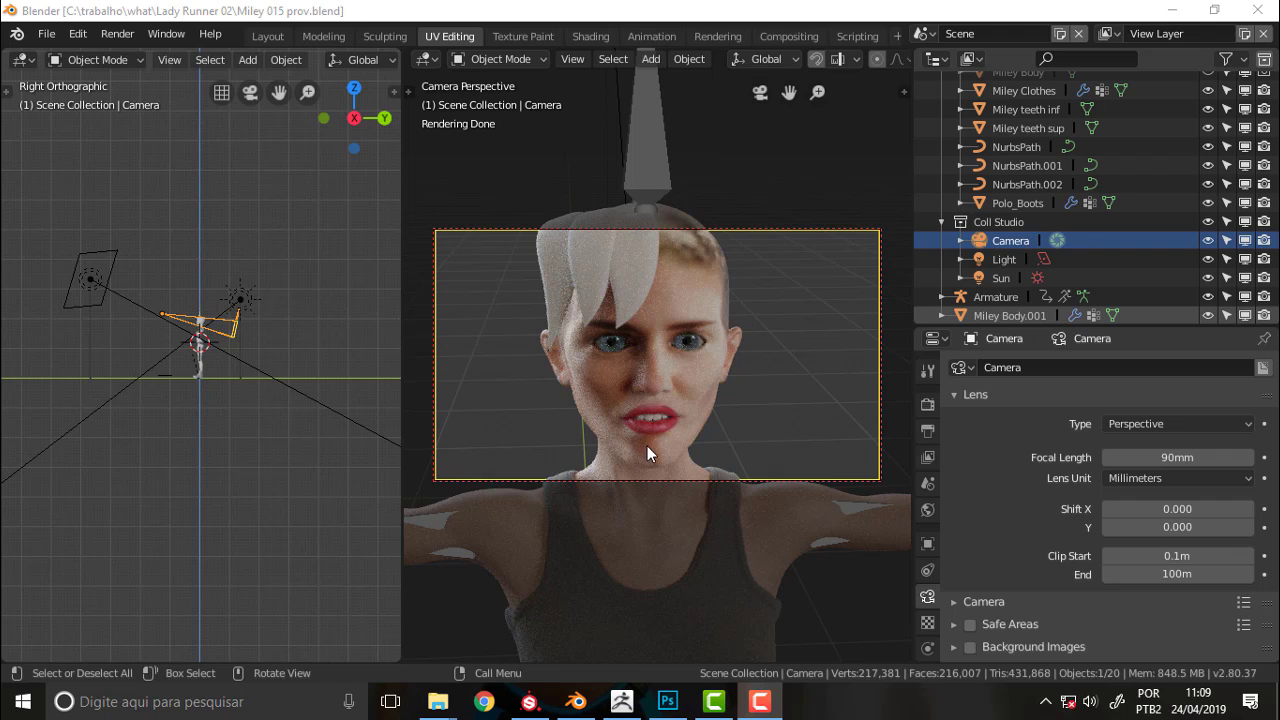
key("n")
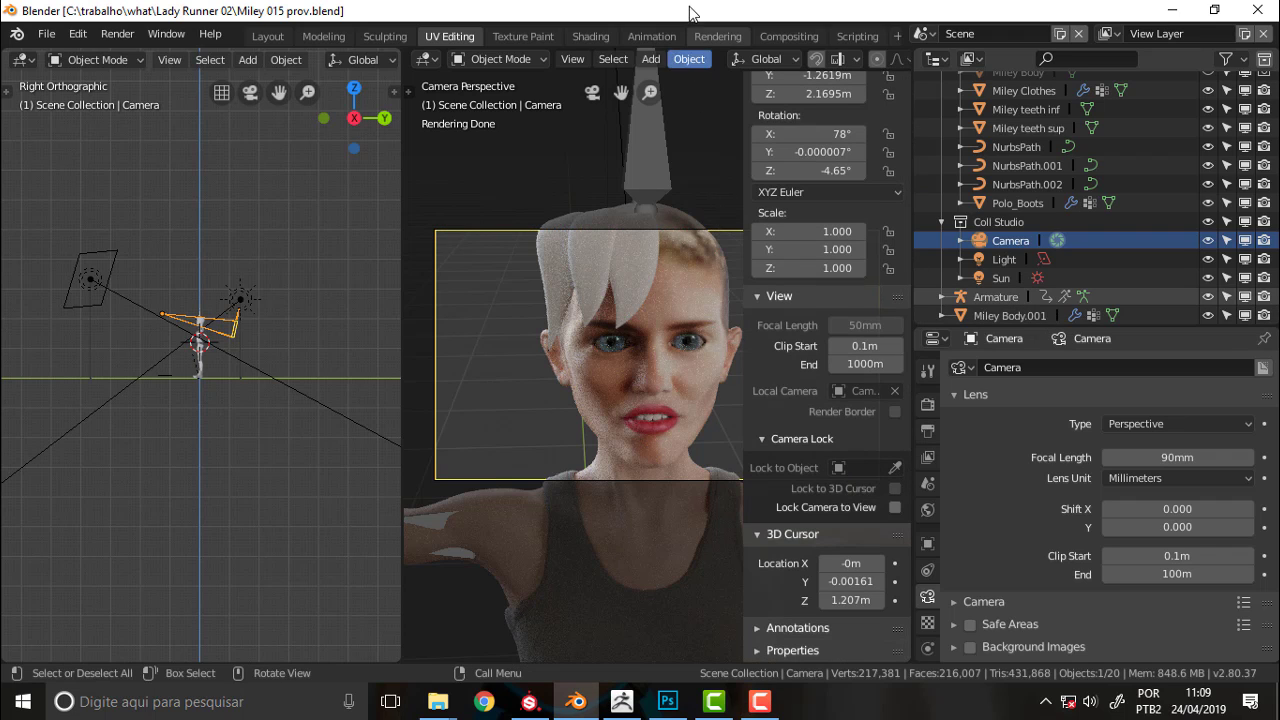
middle_click_drag(698, 220, 698, 221)
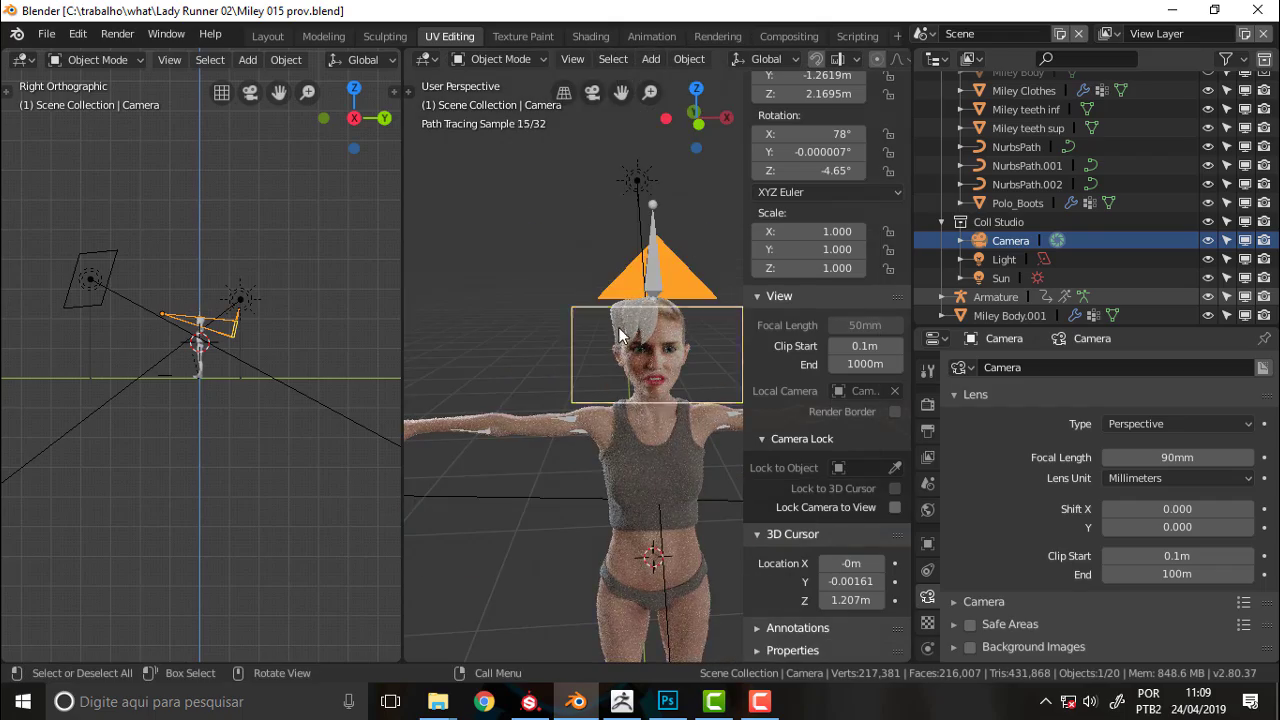
scroll(620, 334, "up", 8)
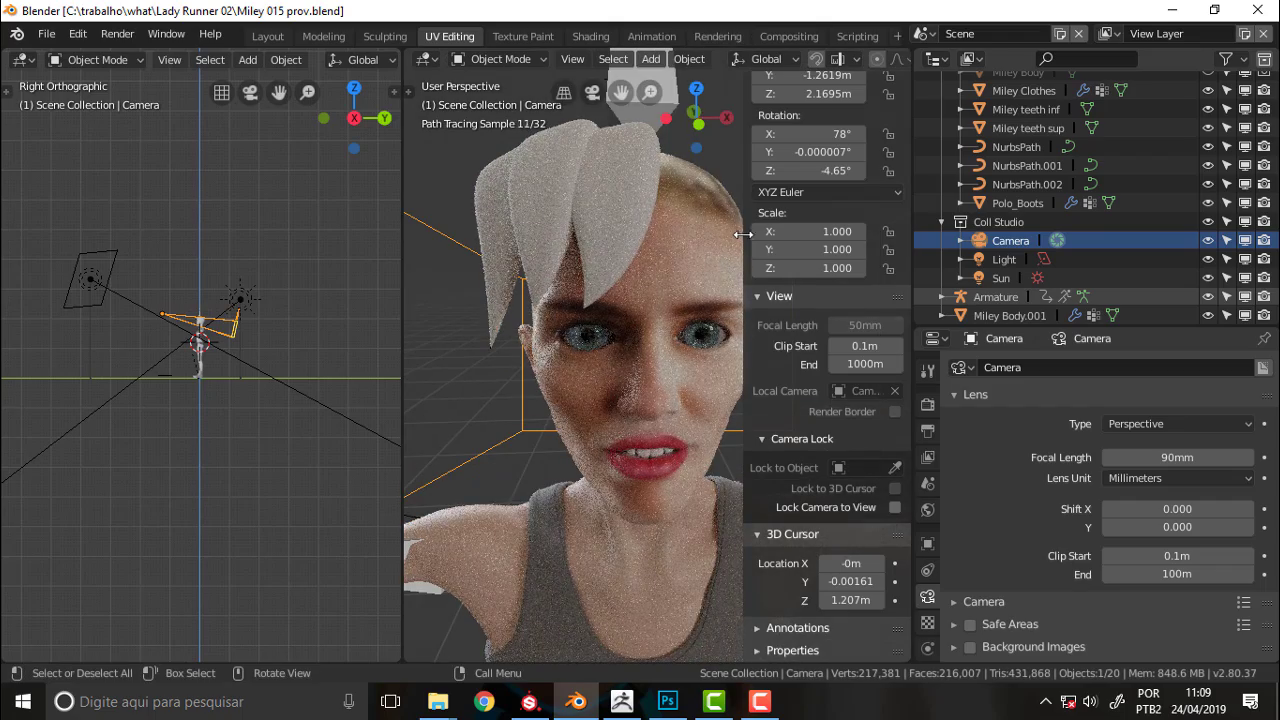
left_click_drag(743, 235, 925, 258)
left_click_drag(790, 93, 655, 296)
scroll(660, 293, "down", 6)
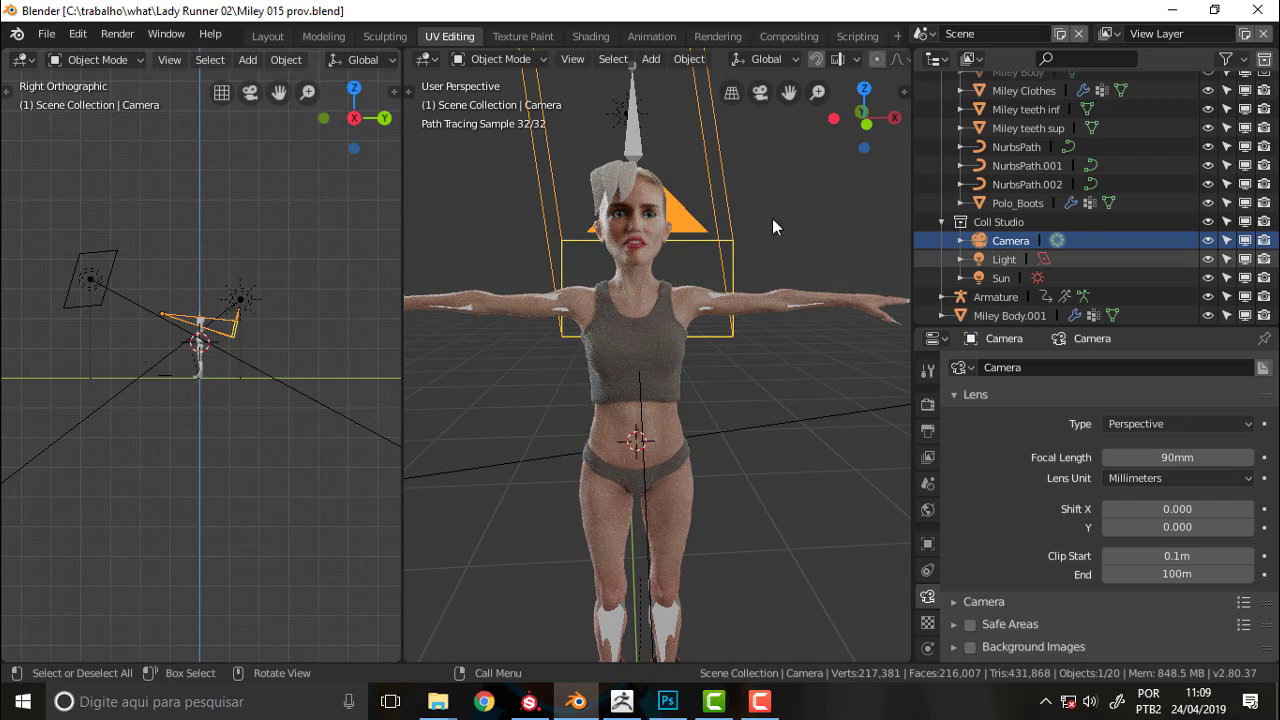
middle_click_drag(772, 218, 757, 409)
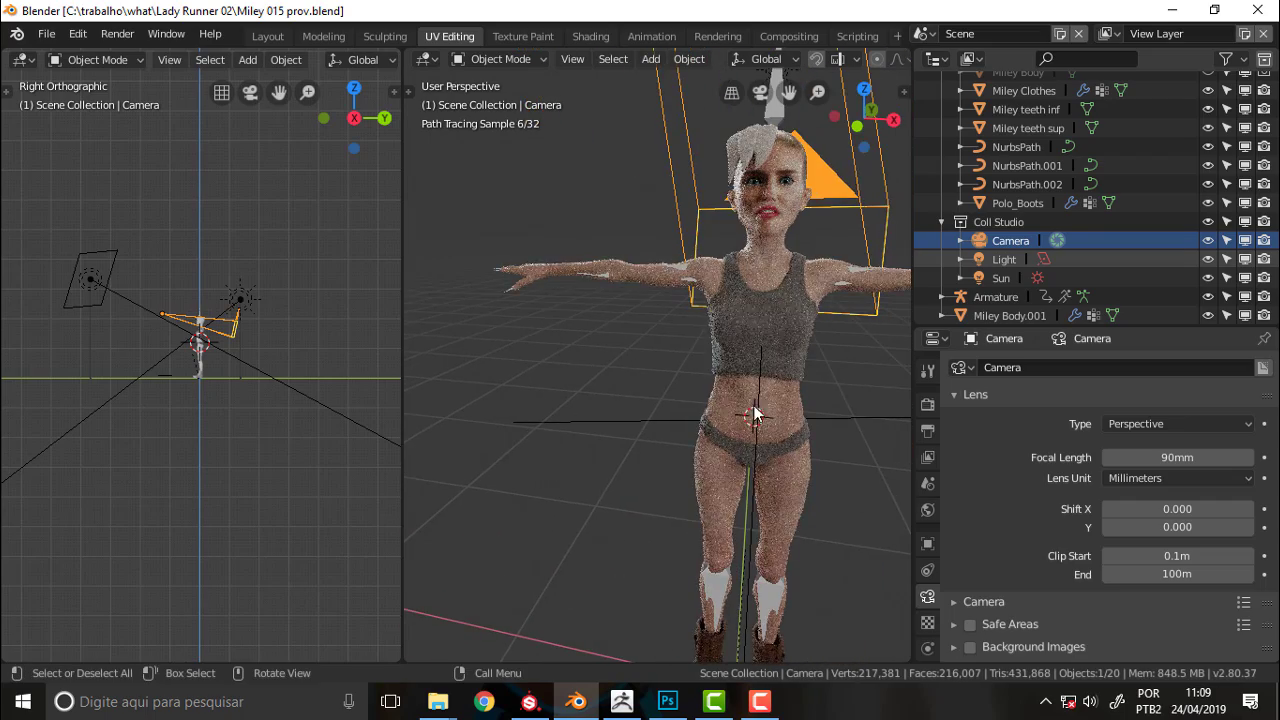
Select the Miley Body.001 mesh and examine the rendered figure from the side and the front.
left_click(777, 343)
middle_click_drag(627, 181, 577, 178)
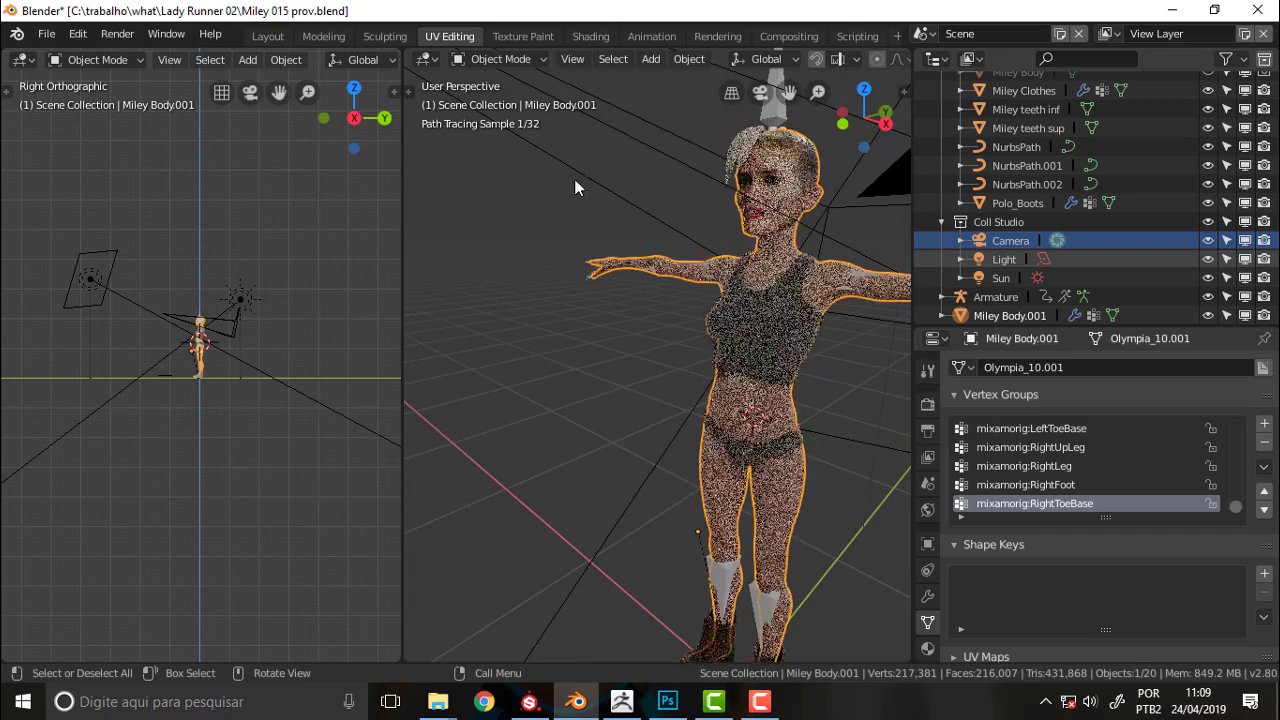
left_click_drag(789, 92, 670, 92)
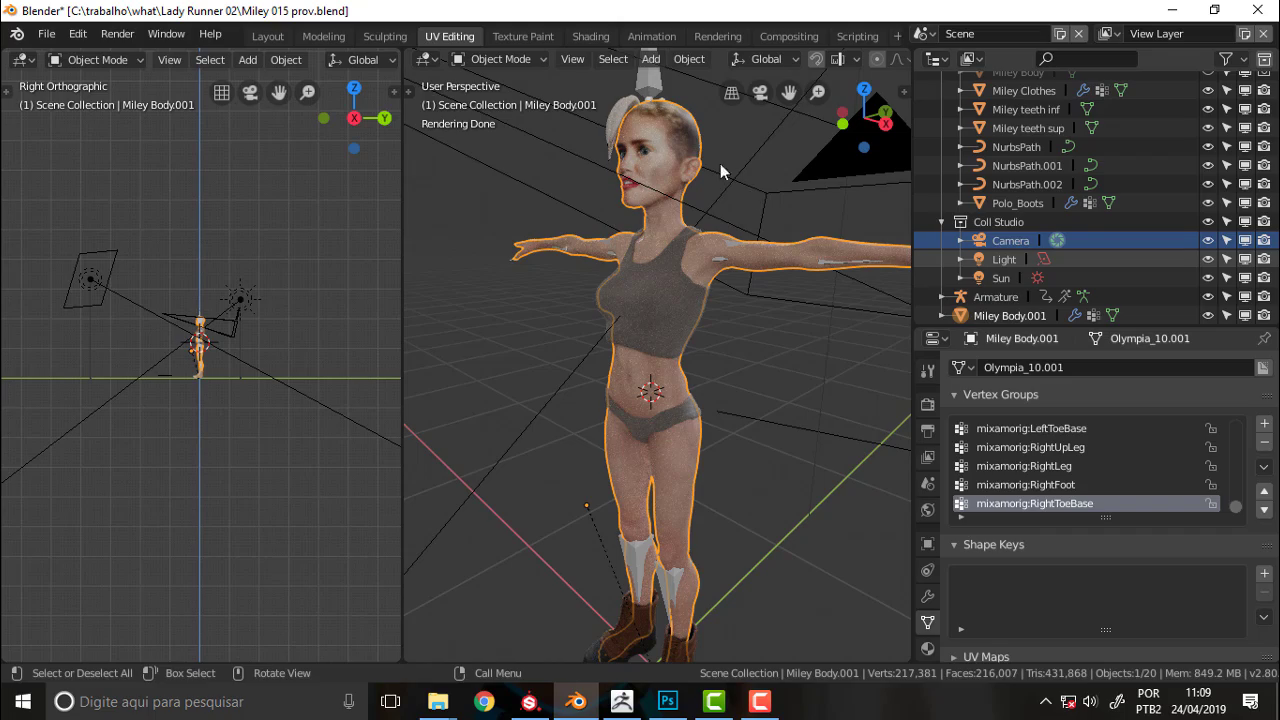
middle_click_drag(751, 166, 831, 229)
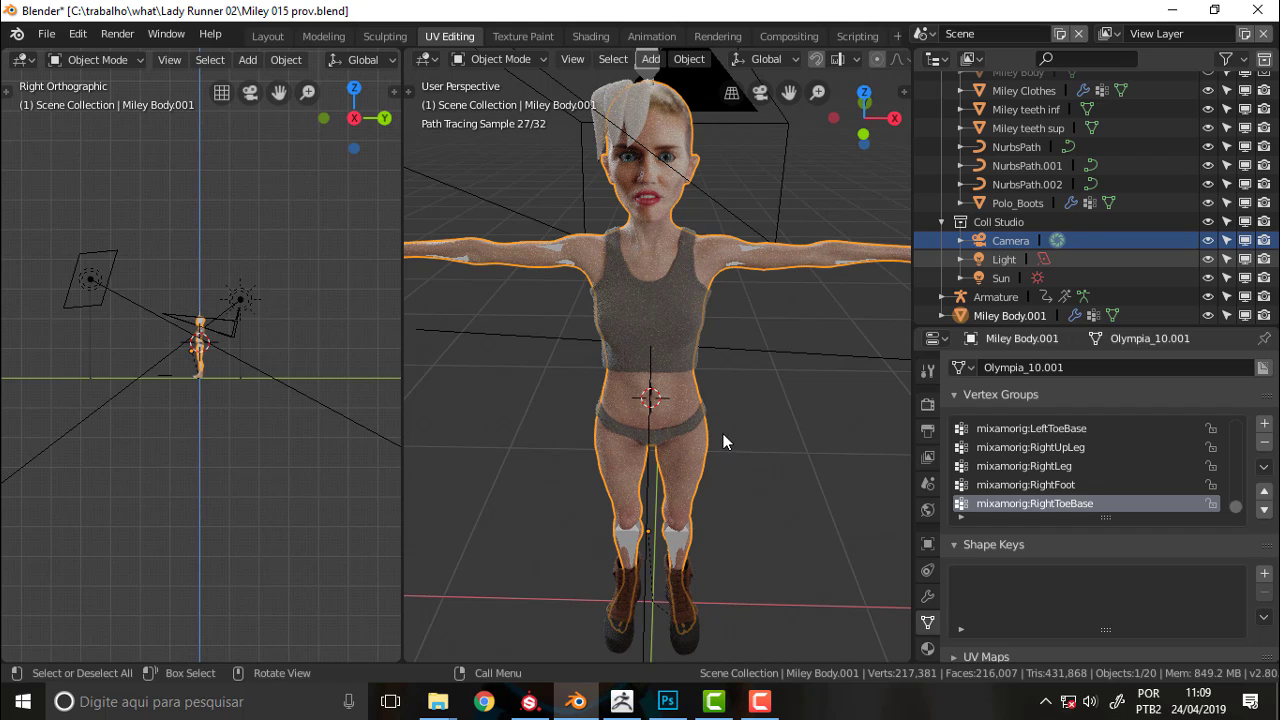
scroll(725, 425, "down", 2)
scroll(725, 425, "up", 2)
middle_click_drag(769, 387, 736, 315)
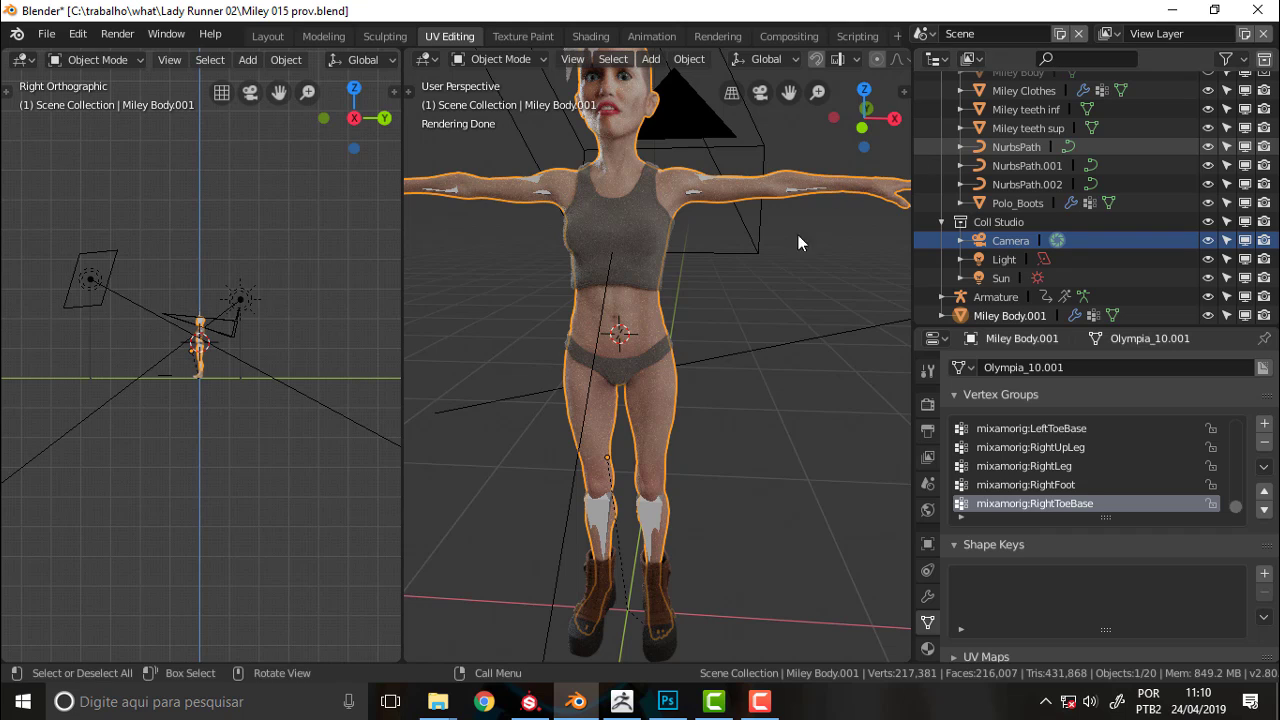
Display the character in Solid shading and examine the body mesh together with its skeleton.
key("z")
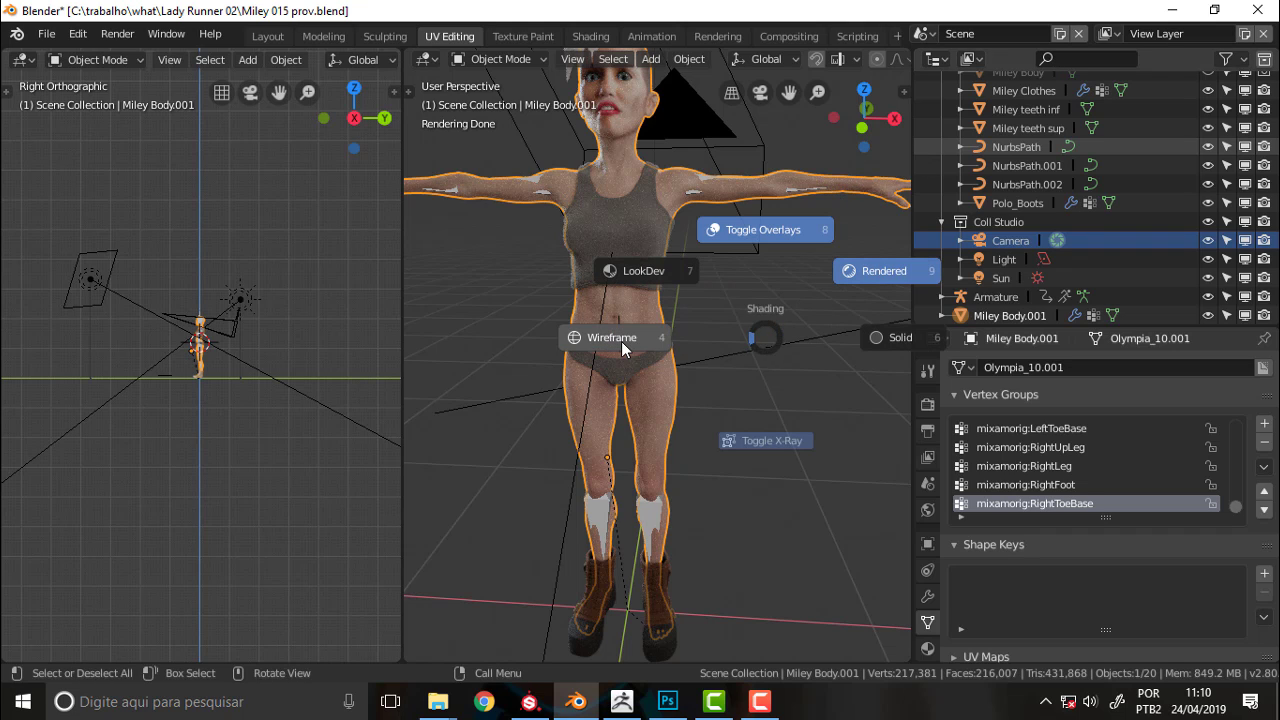
left_click(886, 336)
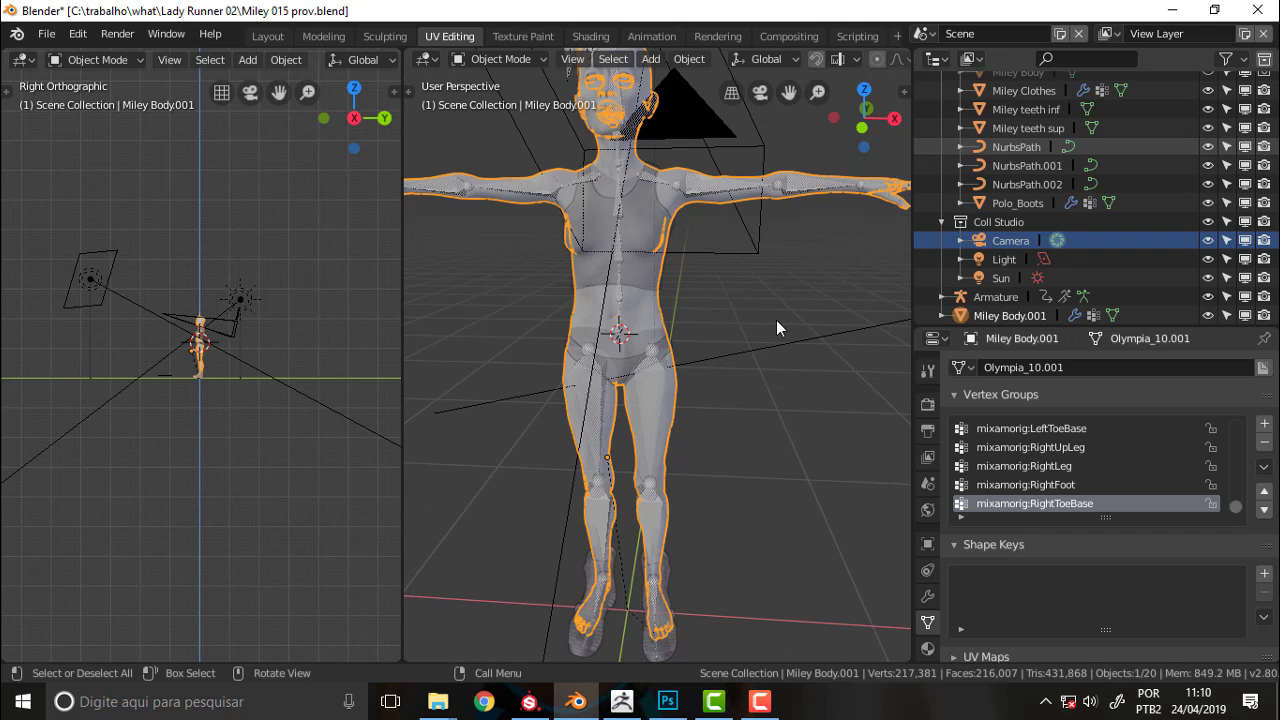
scroll(741, 285, "down", 3)
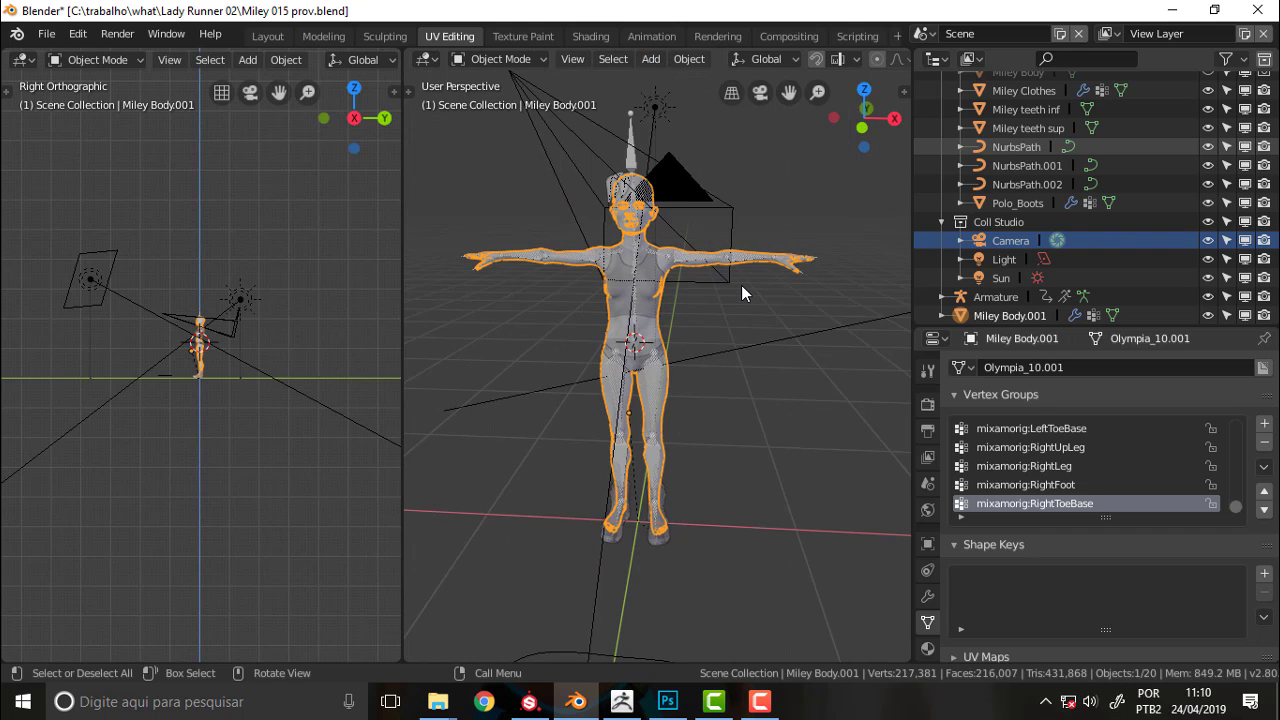
scroll(741, 285, "up", 3)
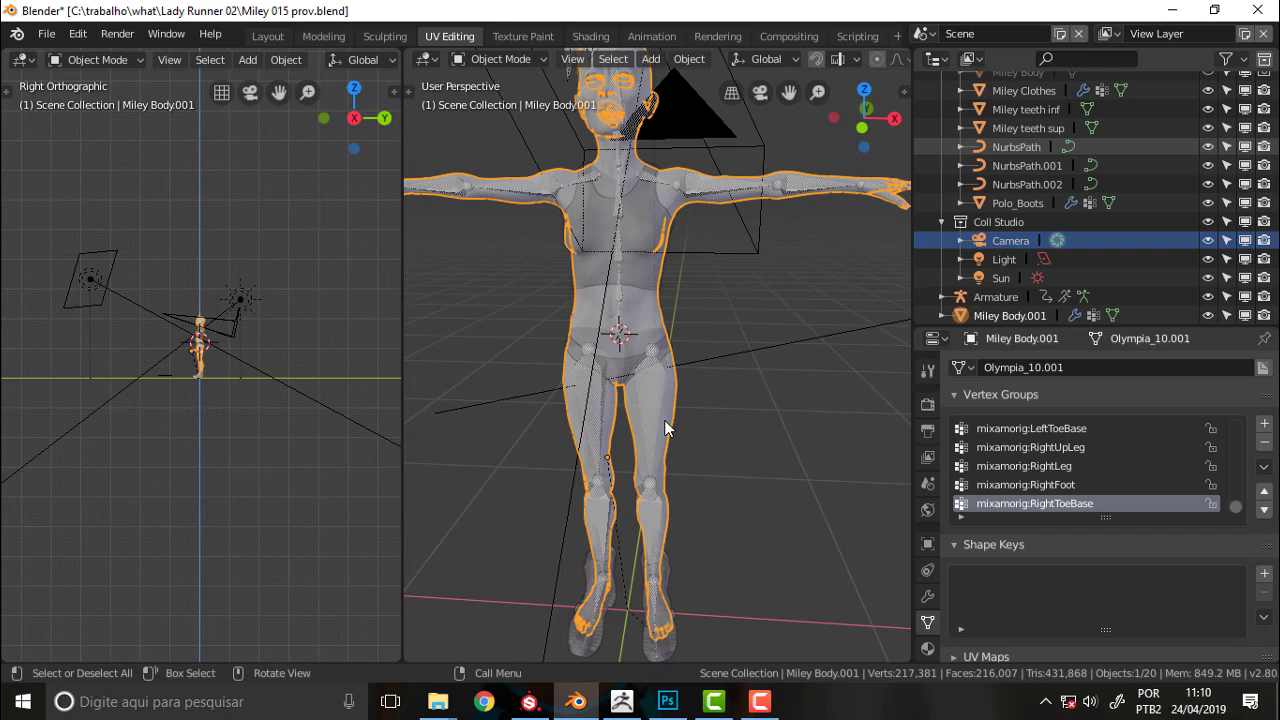
scroll(732, 341, "down", 2)
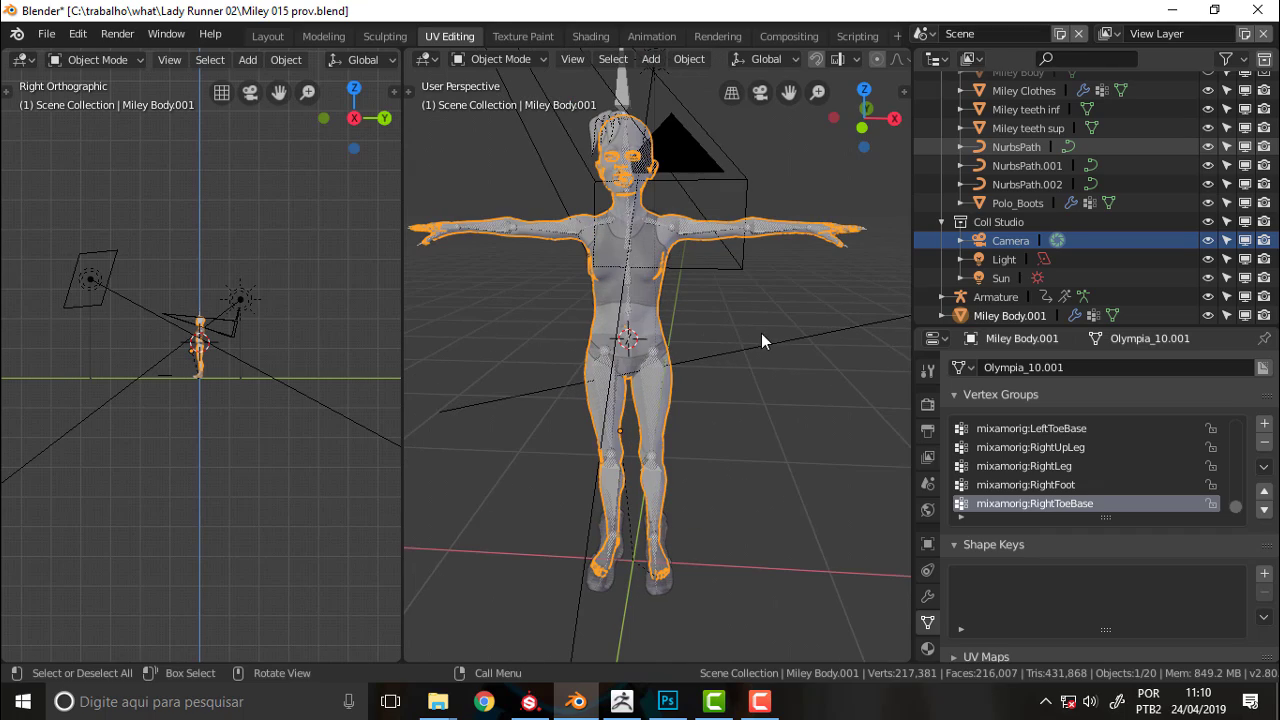
middle_click_drag(761, 333, 780, 354)
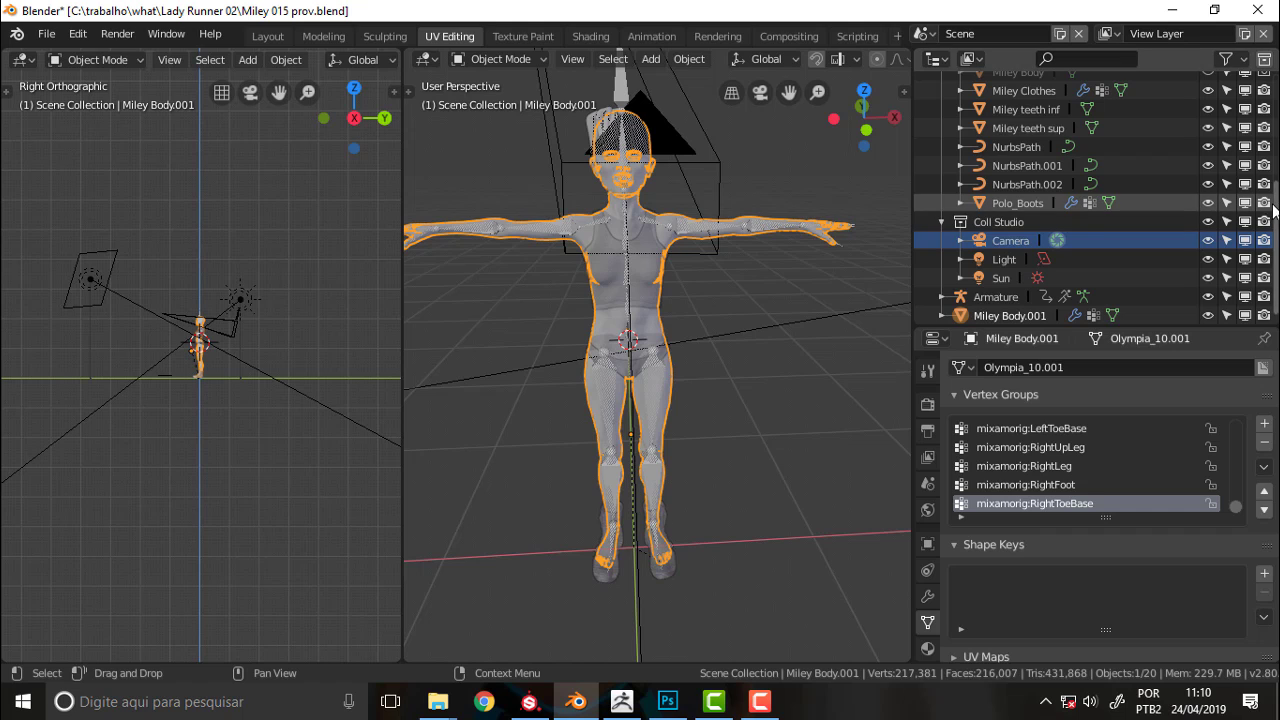
Inspect the Armature object's data and the vertex groups of Miley Body.001 from the start of the list.
left_click(1030, 298)
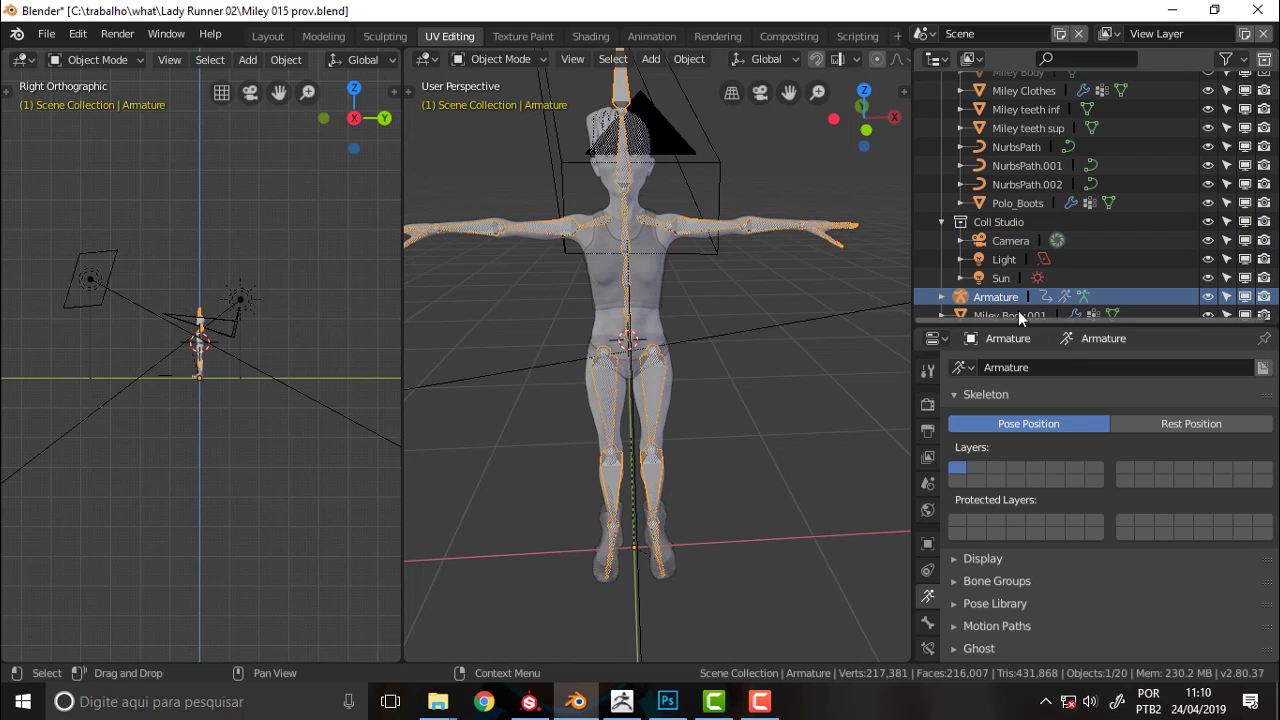
left_click(1001, 314)
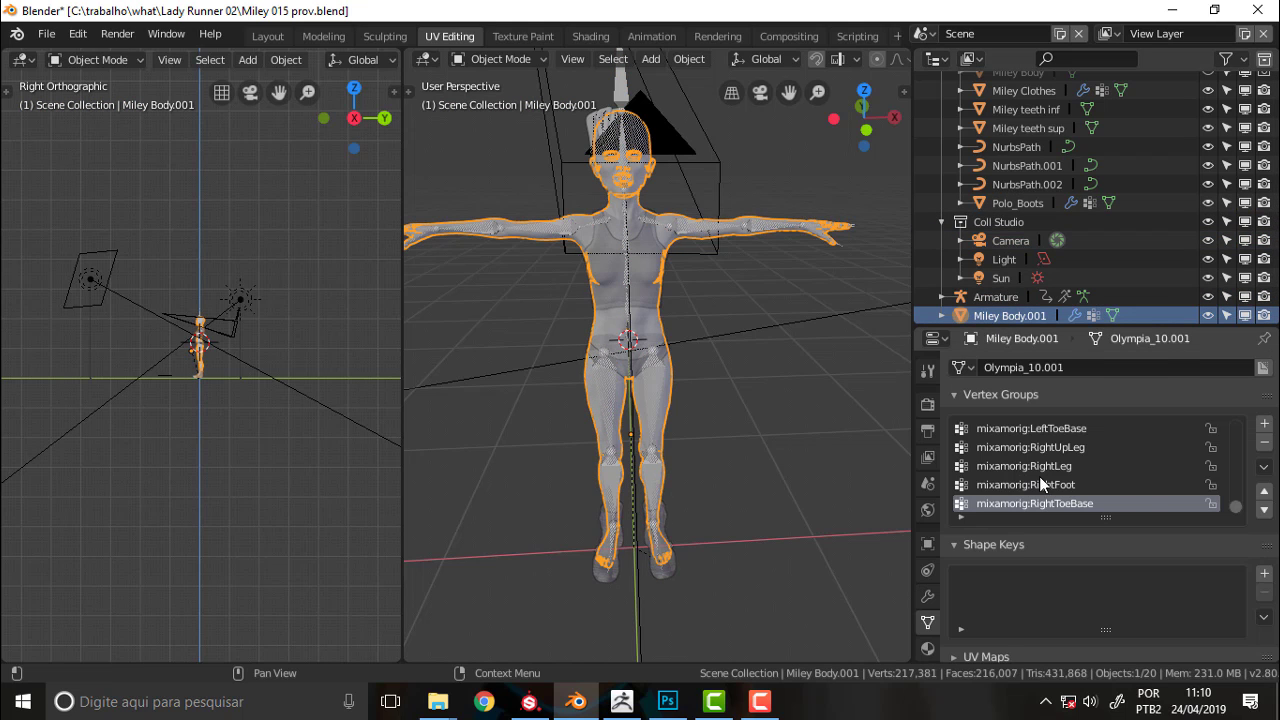
left_click_drag(1236, 500, 713, 260)
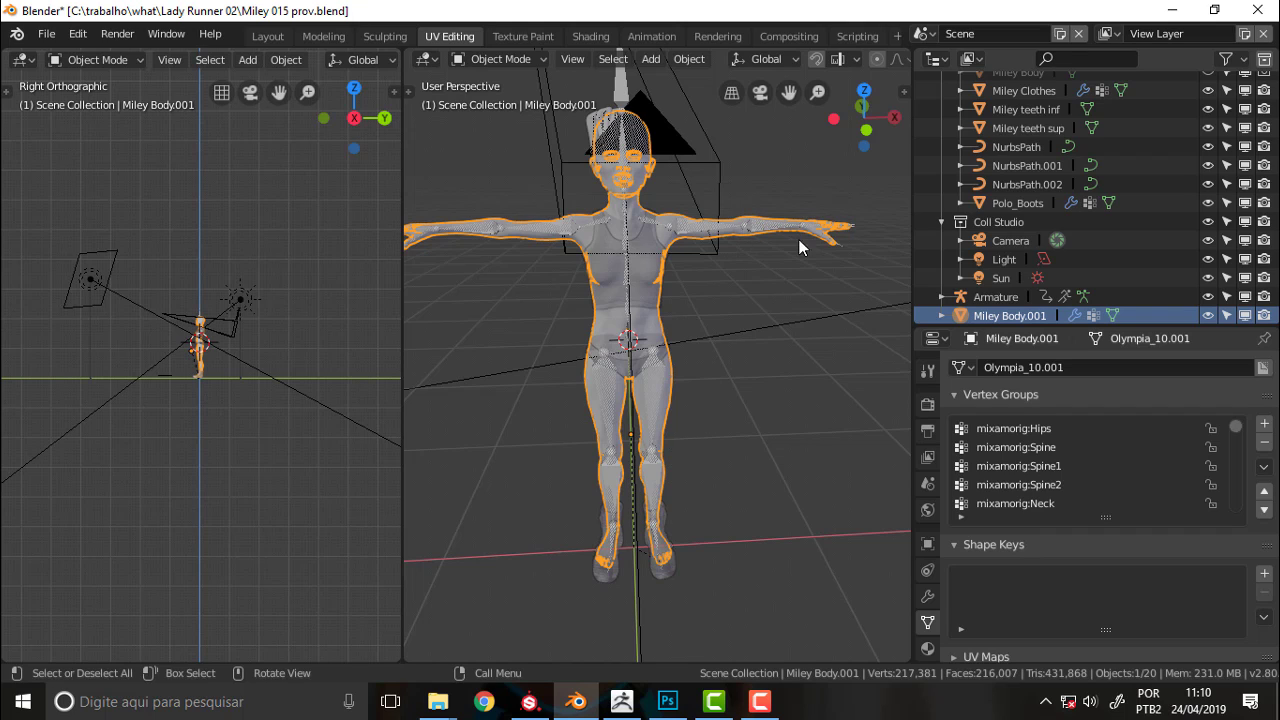
Return the perspective viewport to Rendered shading and examine the legs, boots and whole figure.
right_click(763, 150)
key("z")
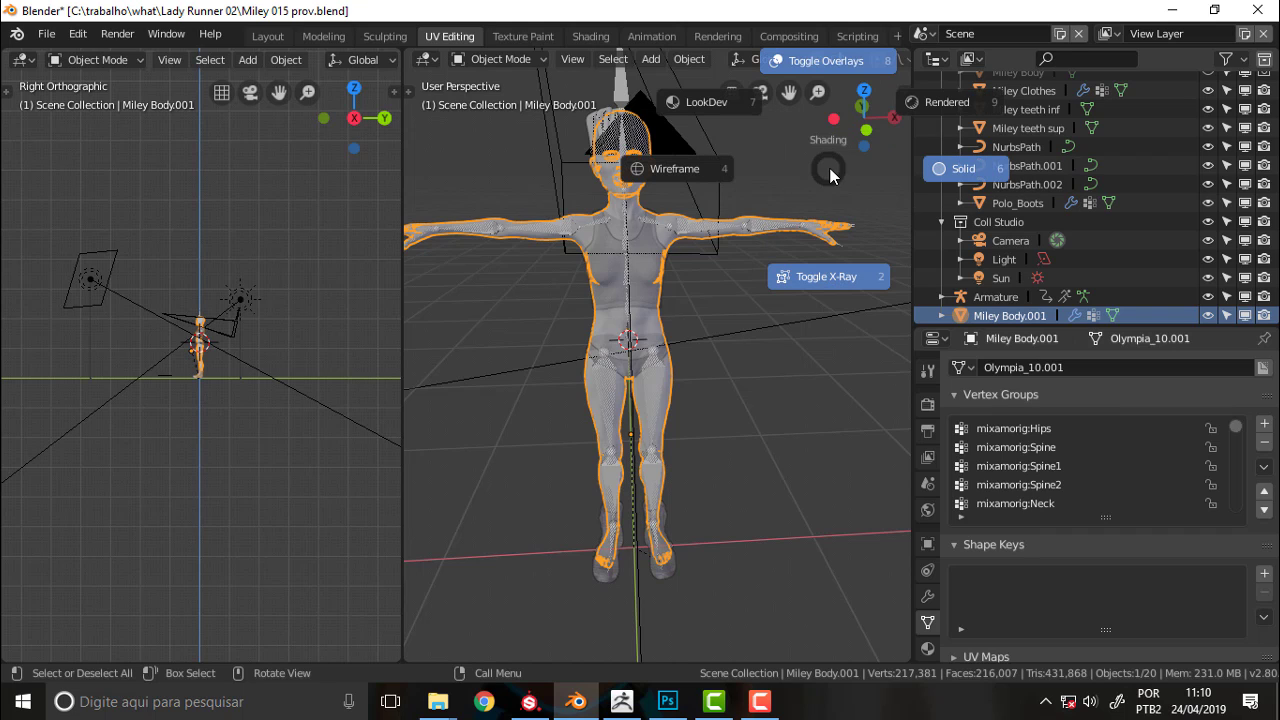
left_click(943, 101)
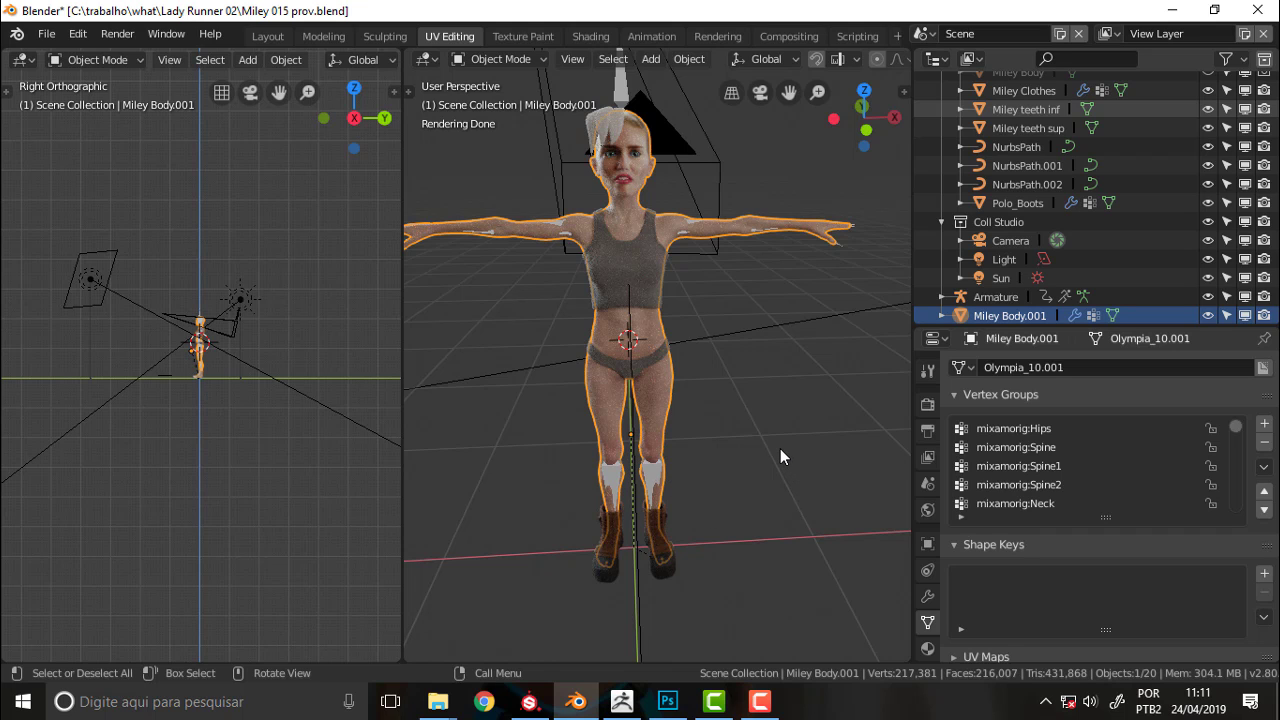
scroll(776, 384, "up", 3)
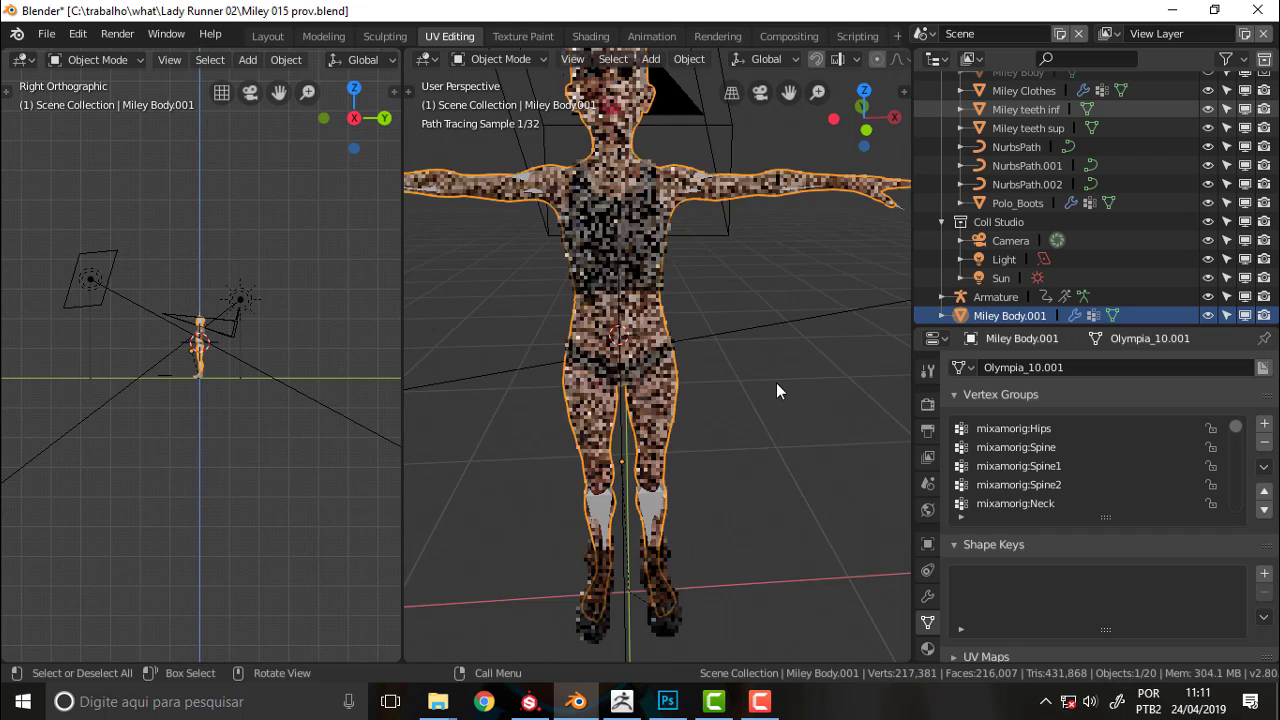
middle_click_drag(776, 384, 781, 182, "shift")
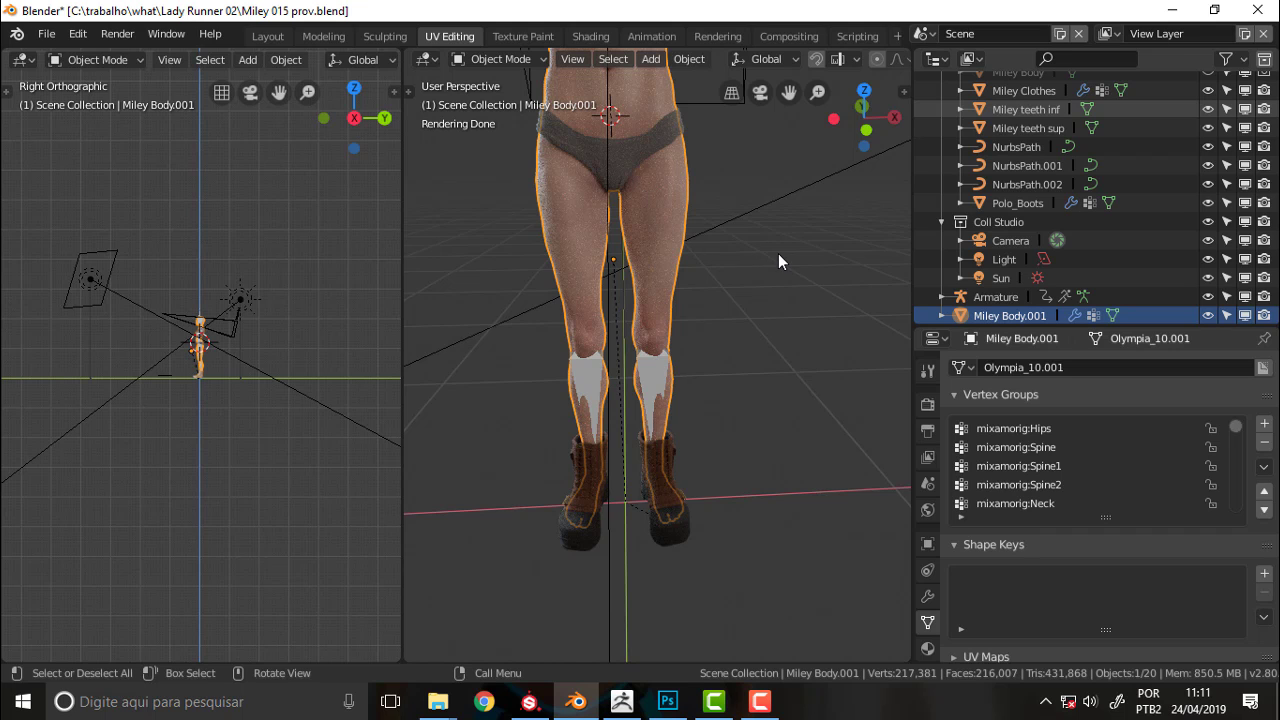
scroll(779, 255, "down", 4)
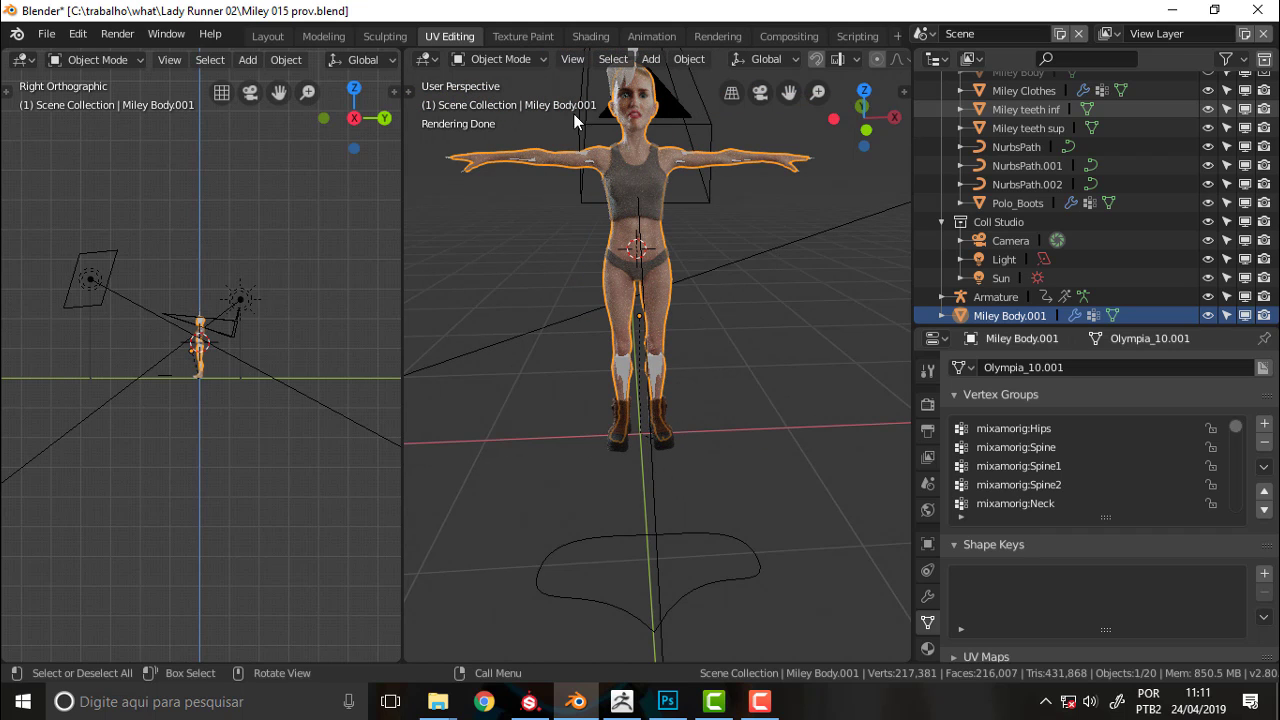
left_click_drag(789, 93, 789, 281)
scroll(788, 293, "up", 1)
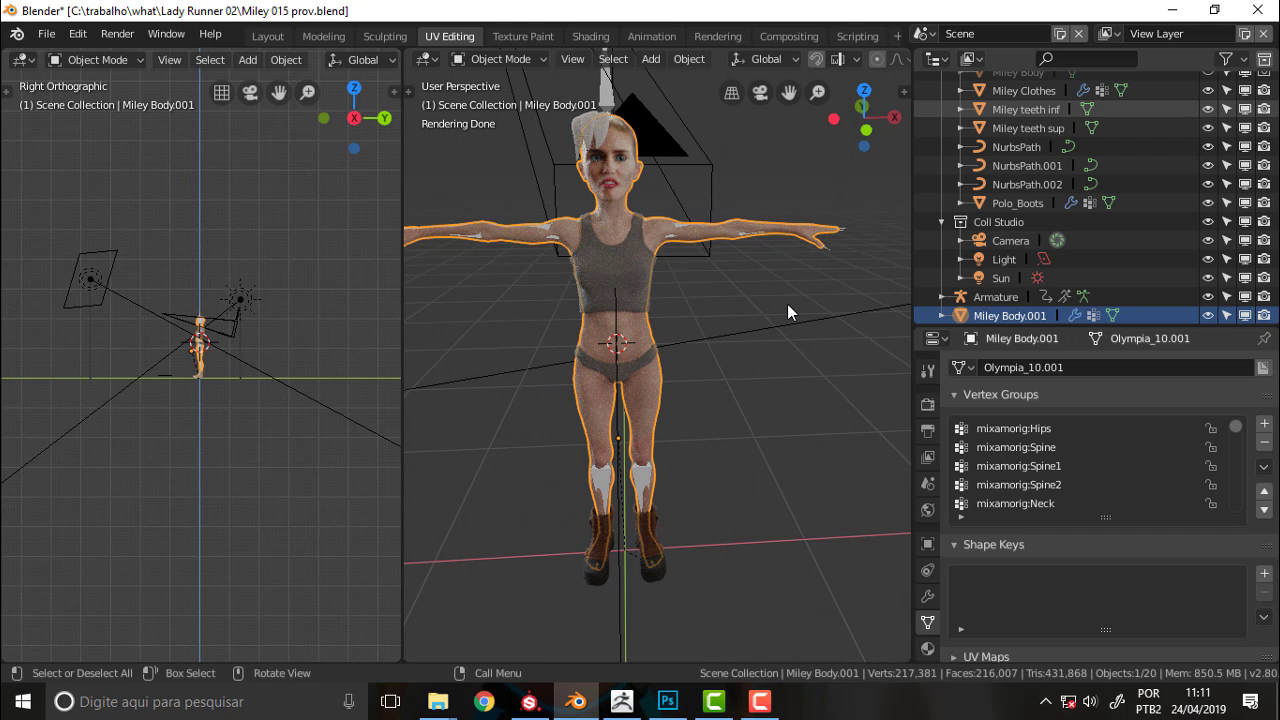
Select the Polo_Boots object and change the side orthographic viewport to a UV Editor showing the boots' diffuse texture.
left_click(650, 570)
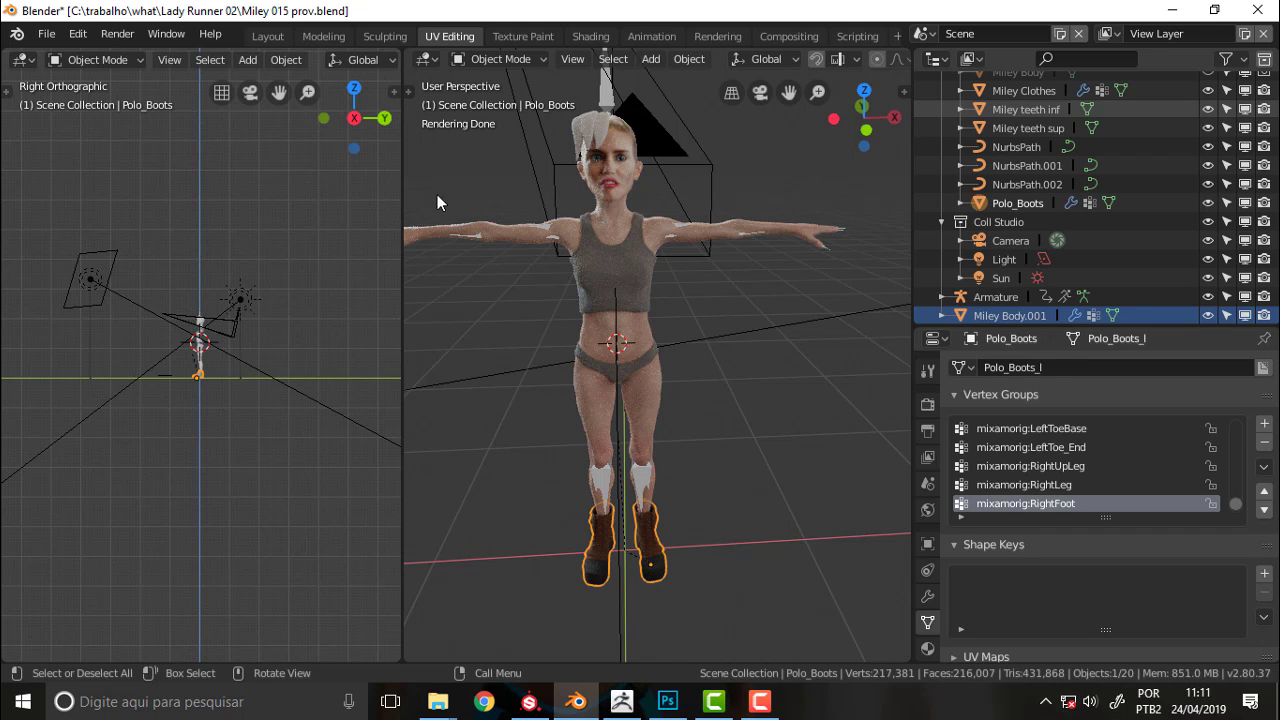
left_click(24, 62)
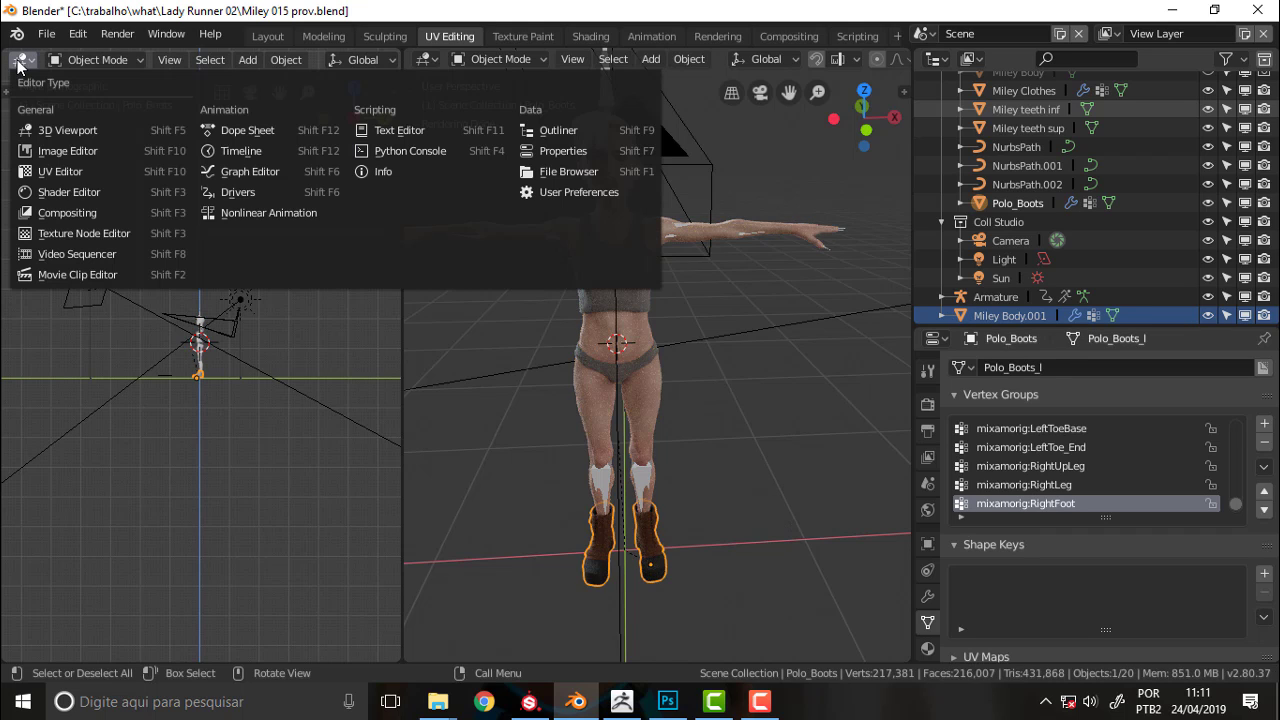
left_click(48, 170)
scroll(239, 322, "up", 2)
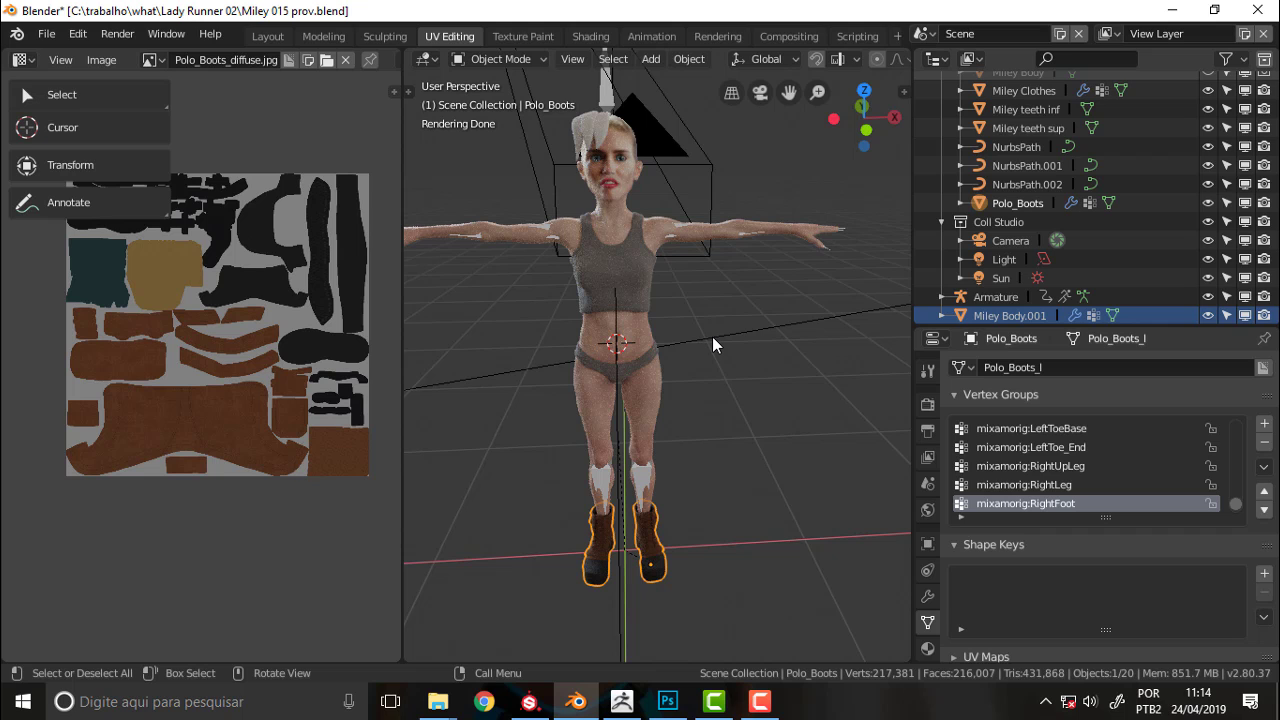
Switch to Substance Painter and rotate the environment lighting so it falls on the front of the face.
left_click(529, 701)
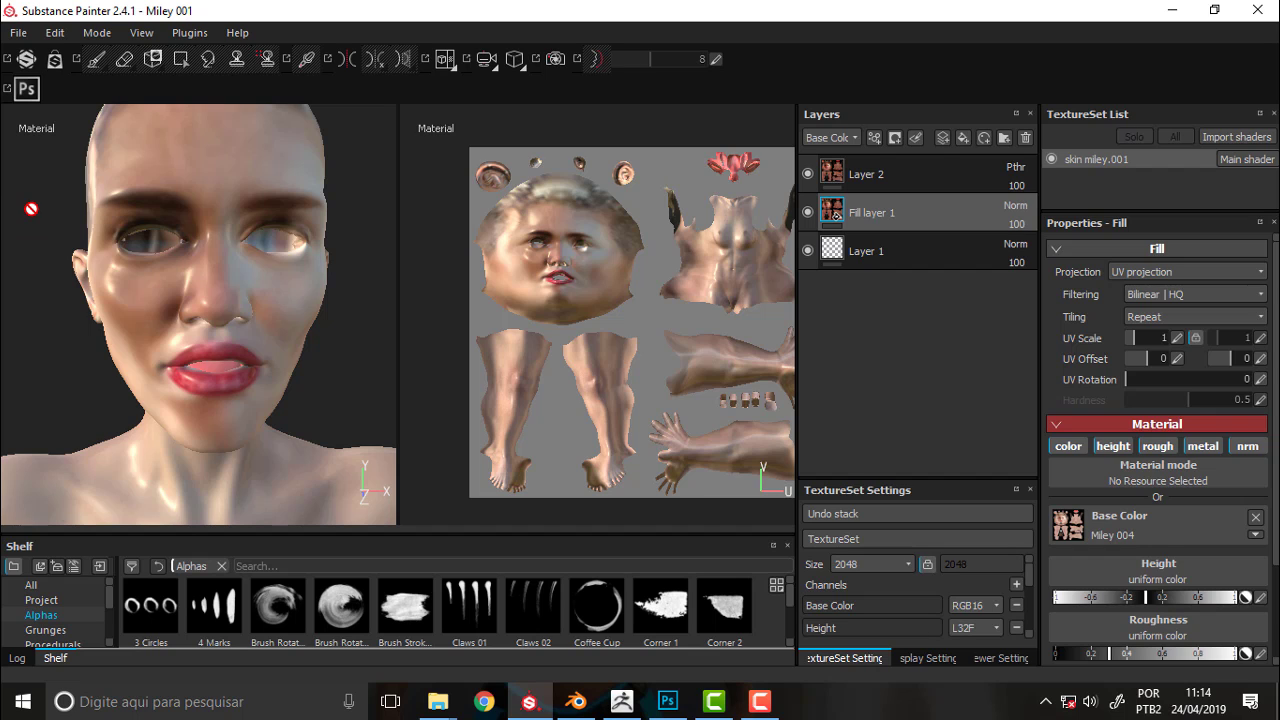
mouse_move(31, 189)
left_mouse_down("alt")
mouse_move(51, 194)
mouse_move(37, 186)
left_mouse_up("alt")
key("shift")
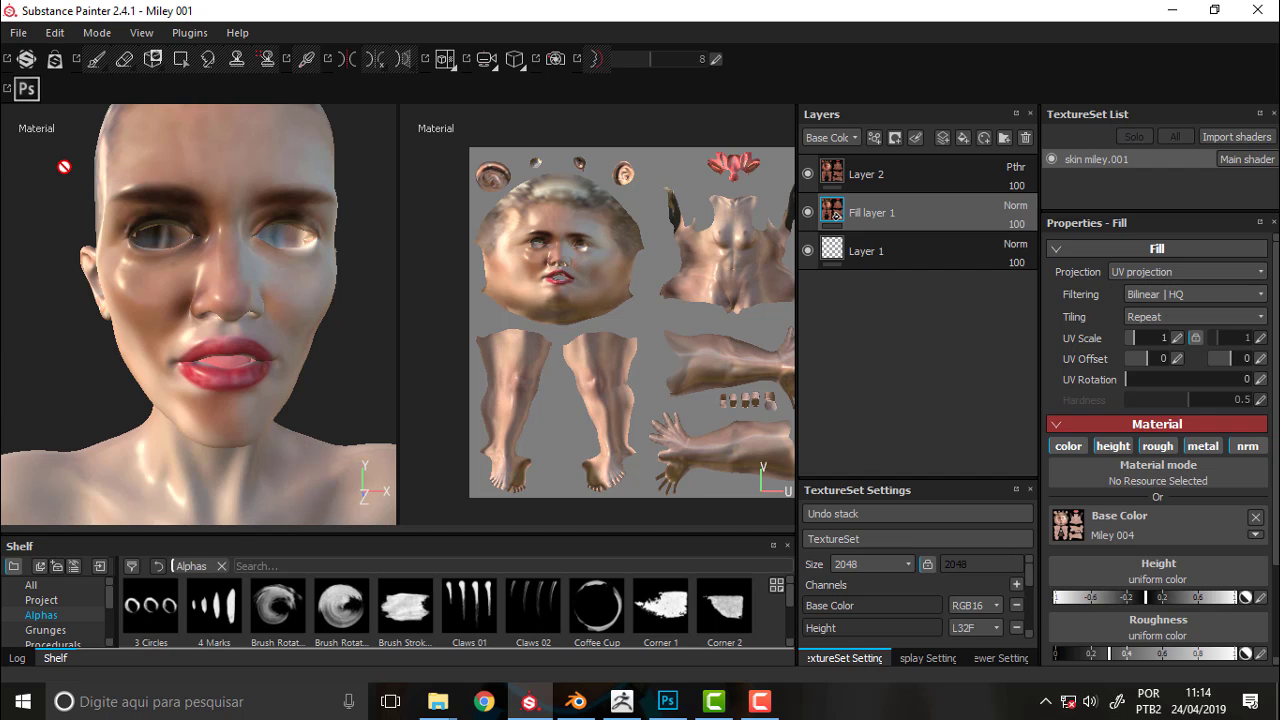
key("shift")
left_click(72, 171)
key("shift")
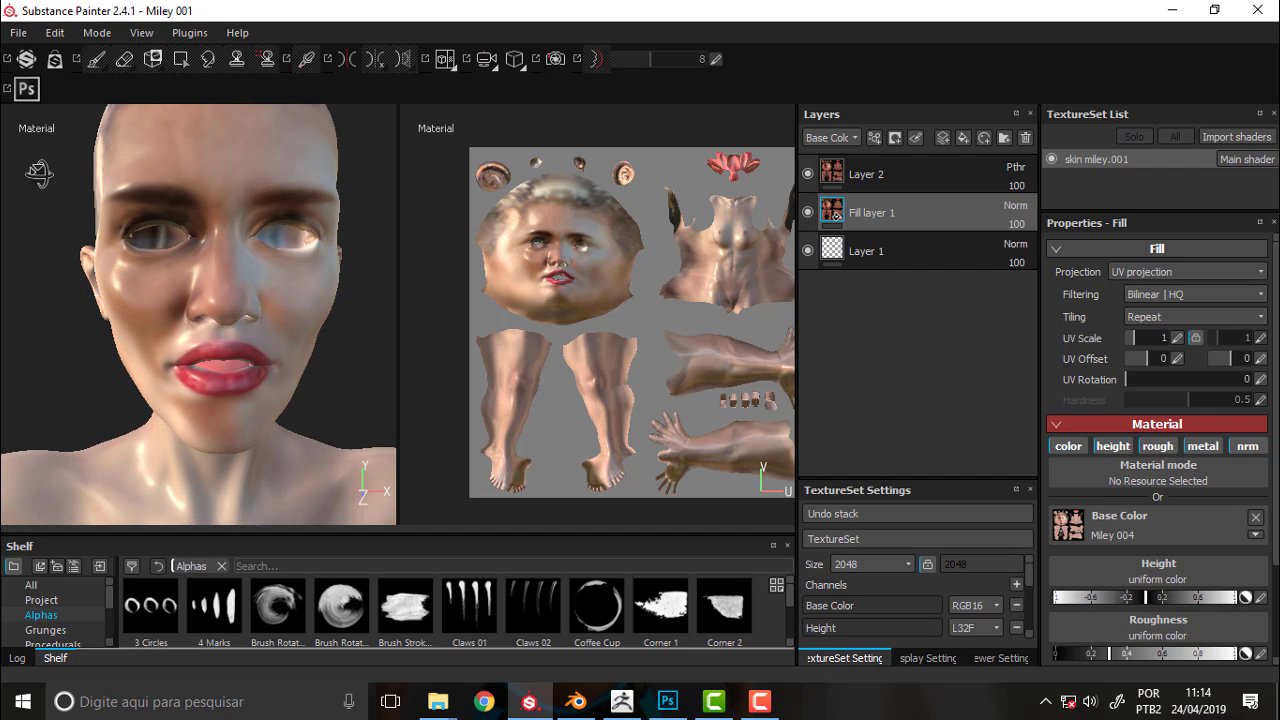
key("ctrl")
key("ctrl")
right_click_drag(60, 165, 91, 177, "shift")
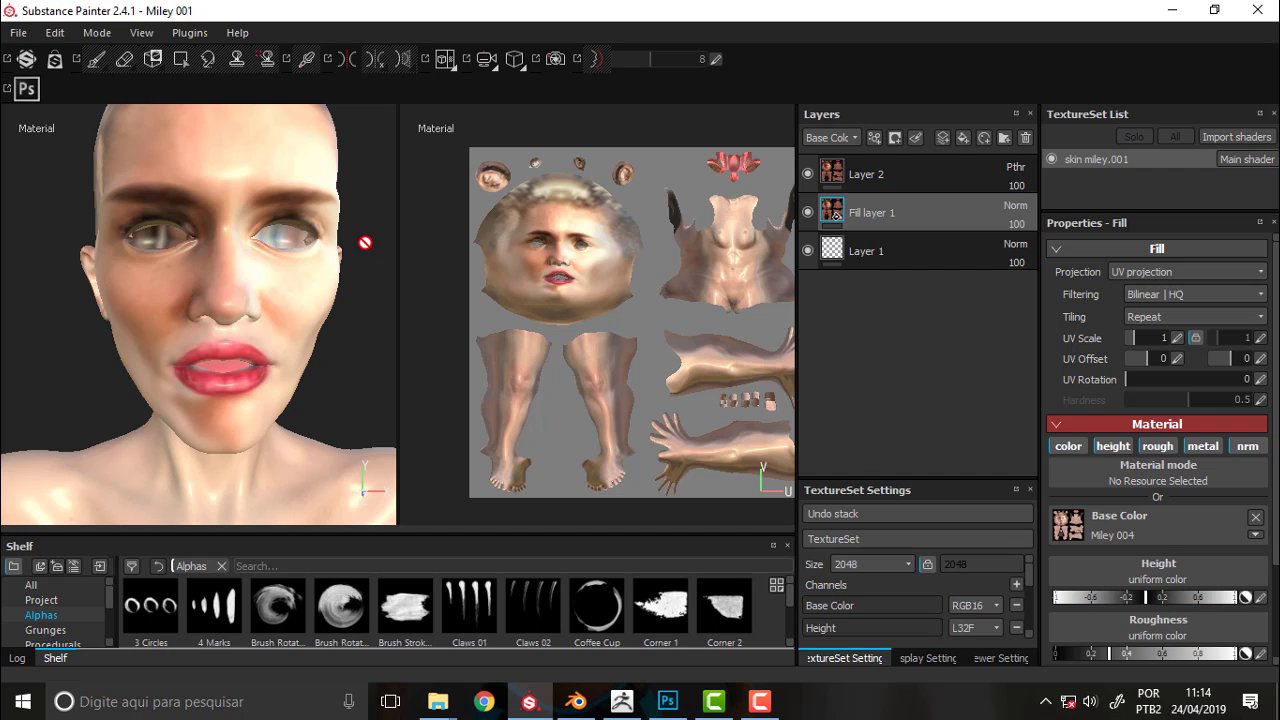
Examine the painted skin on the torso, the face and the side of the head.
middle_click_drag(365, 287, 344, 248)
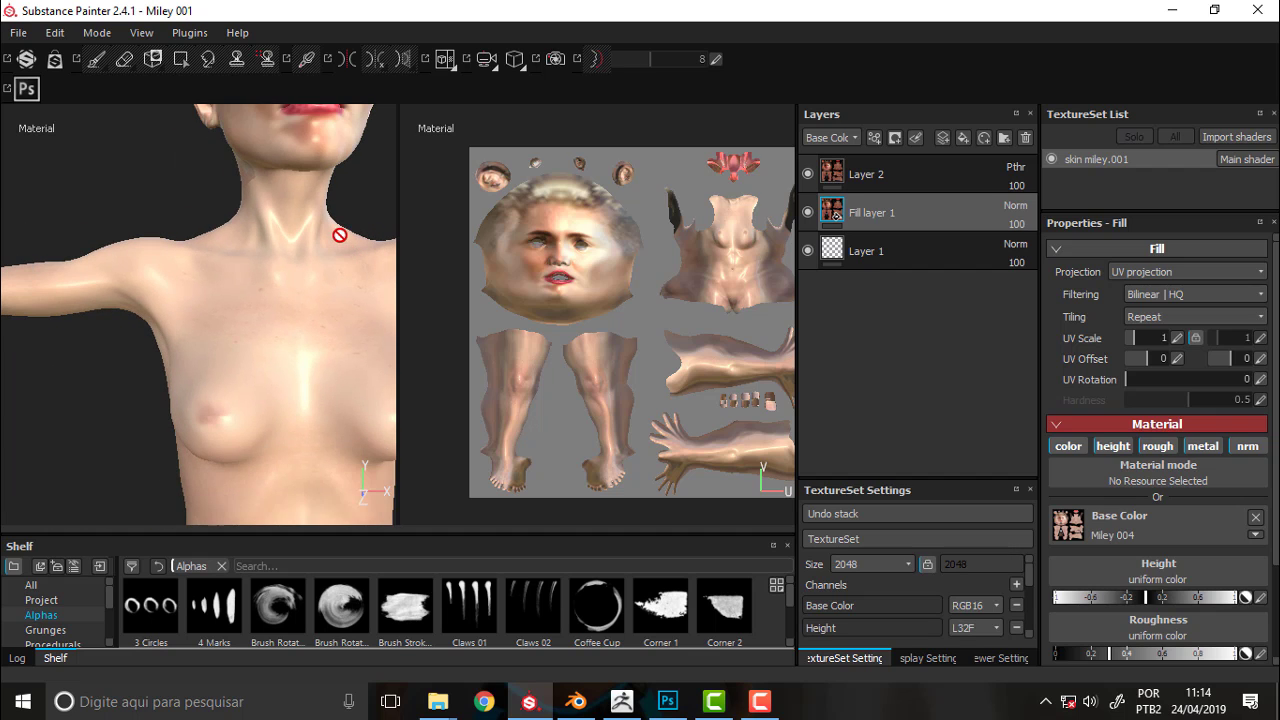
middle_click_drag(152, 178, 80, 283)
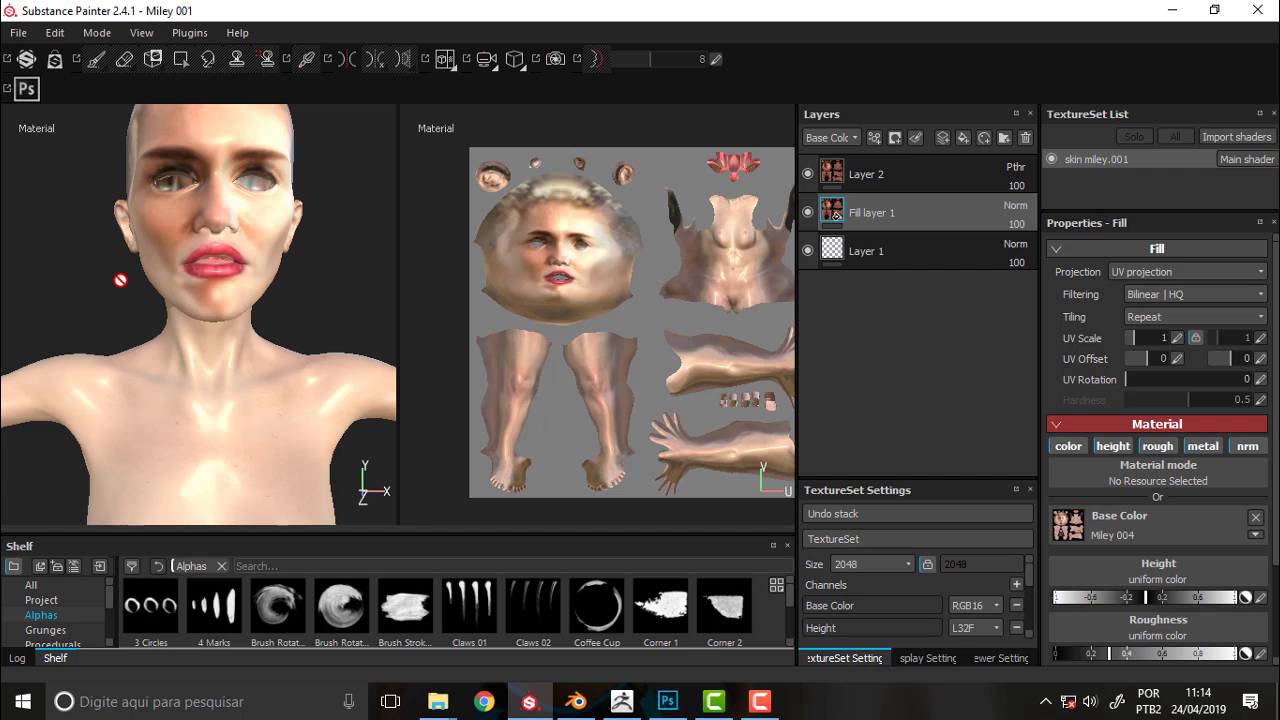
left_click_drag(106, 274, 190, 277, "alt")
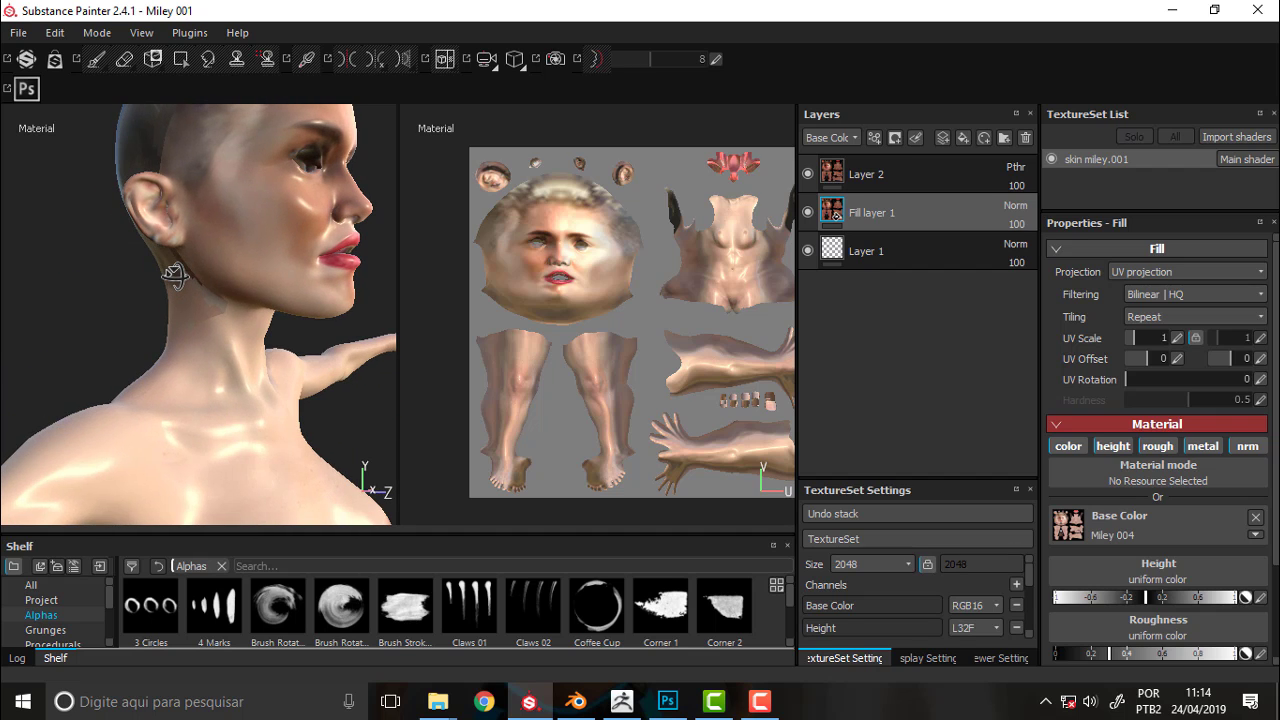
Examine the painted skin on the head and upper body from the side and the front.
scroll(79, 276, "down", 5)
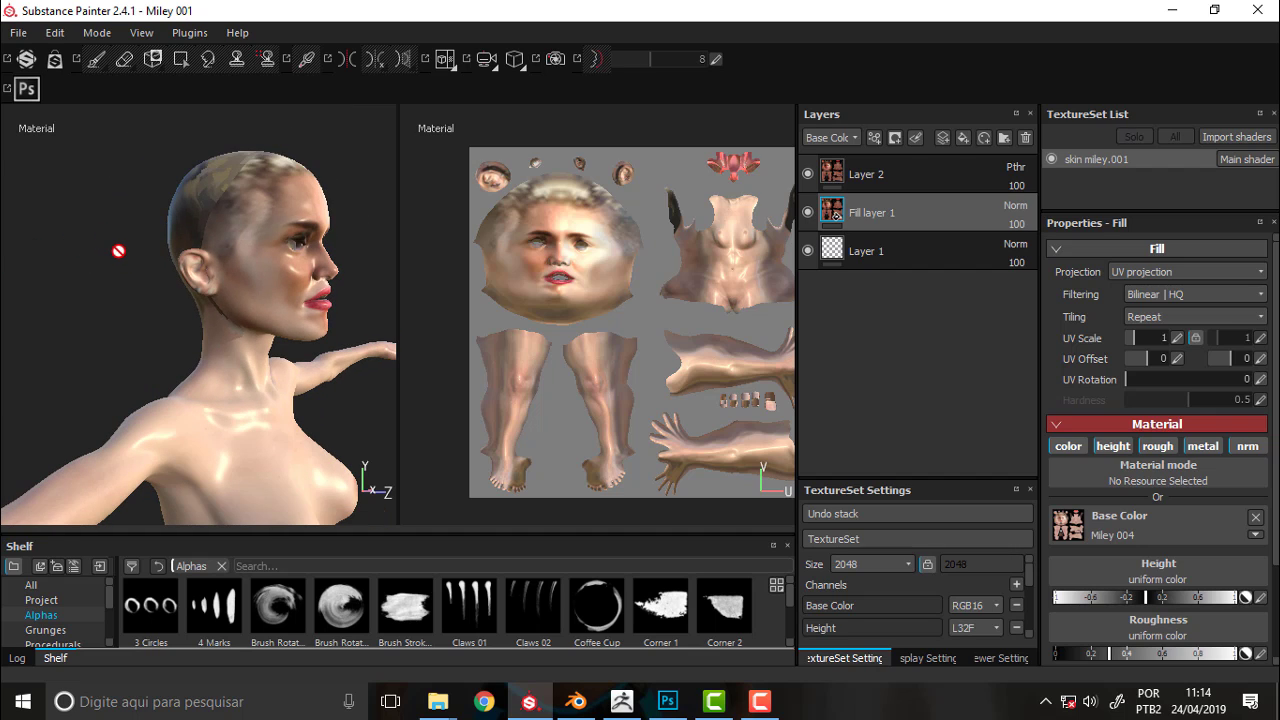
right_click_drag(119, 248, 123, 248, "alt")
left_click_drag(122, 249, 72, 243, "alt")
right_click_drag(72, 243, 80, 243, "alt")
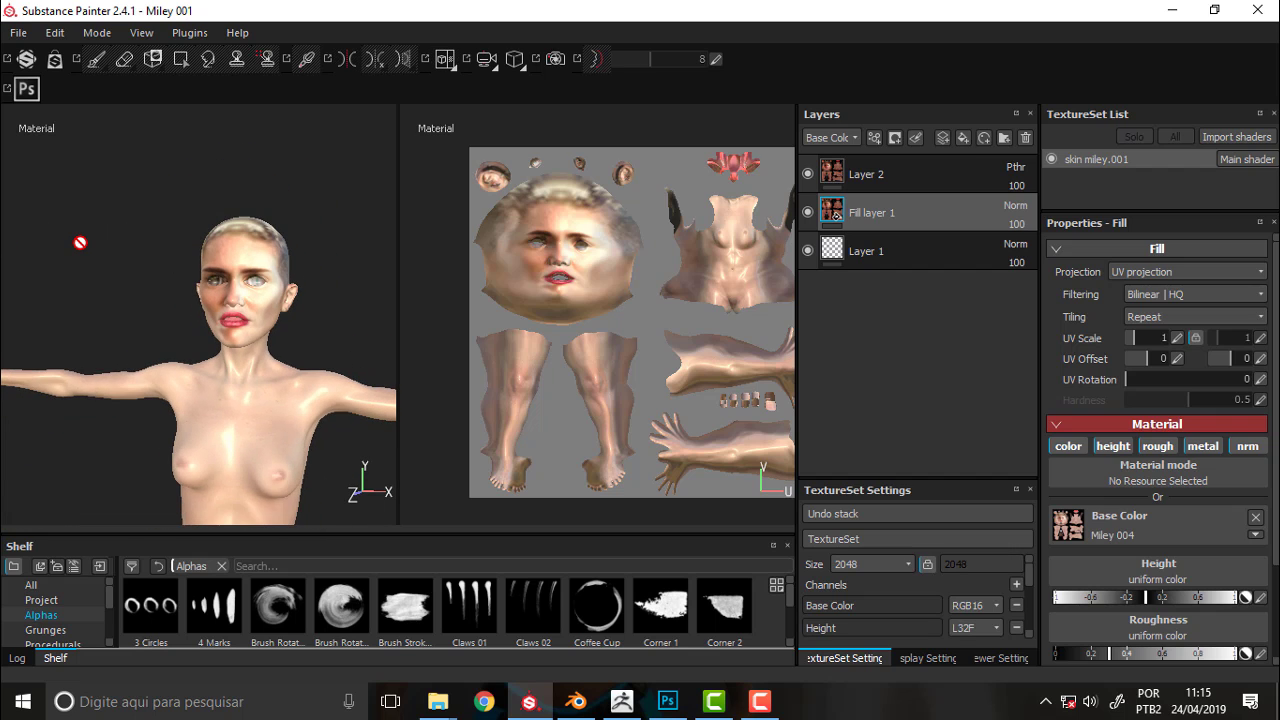
scroll(80, 243, "up", 5)
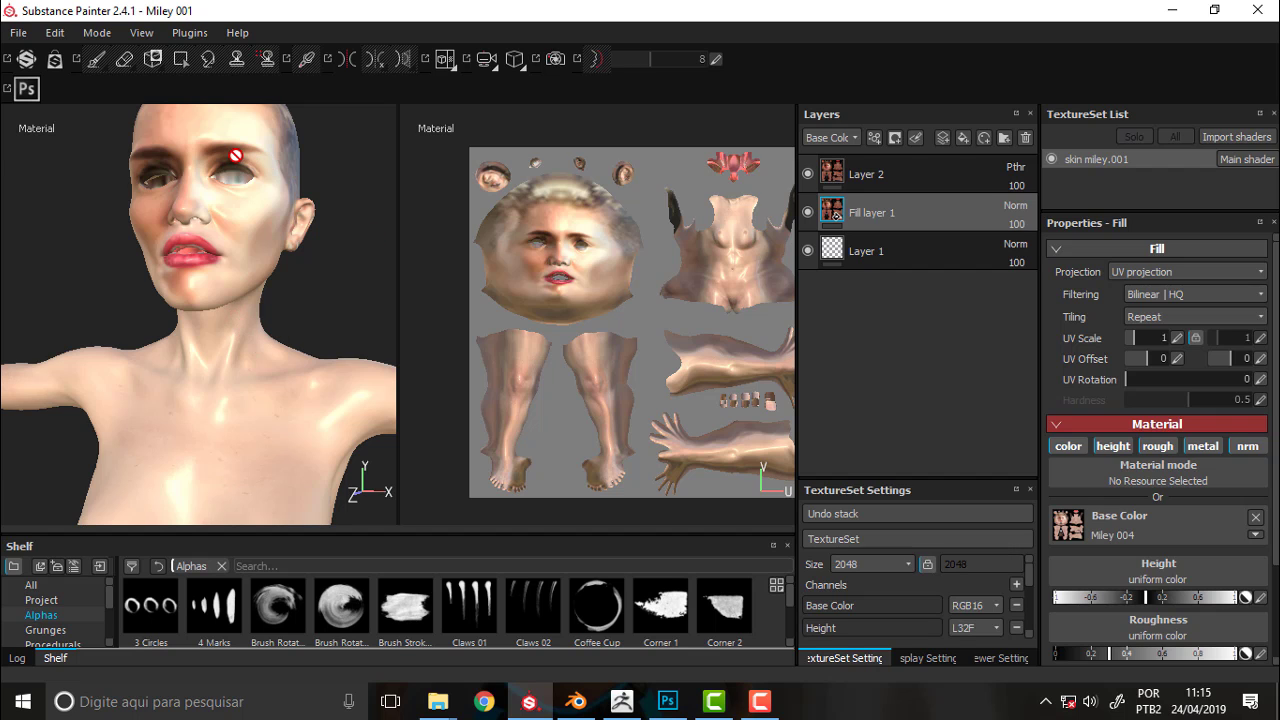
Switch to ZBrush, hide its LightBox browser to look at the empty canvas, and return to Blender.
left_click(584, 704)
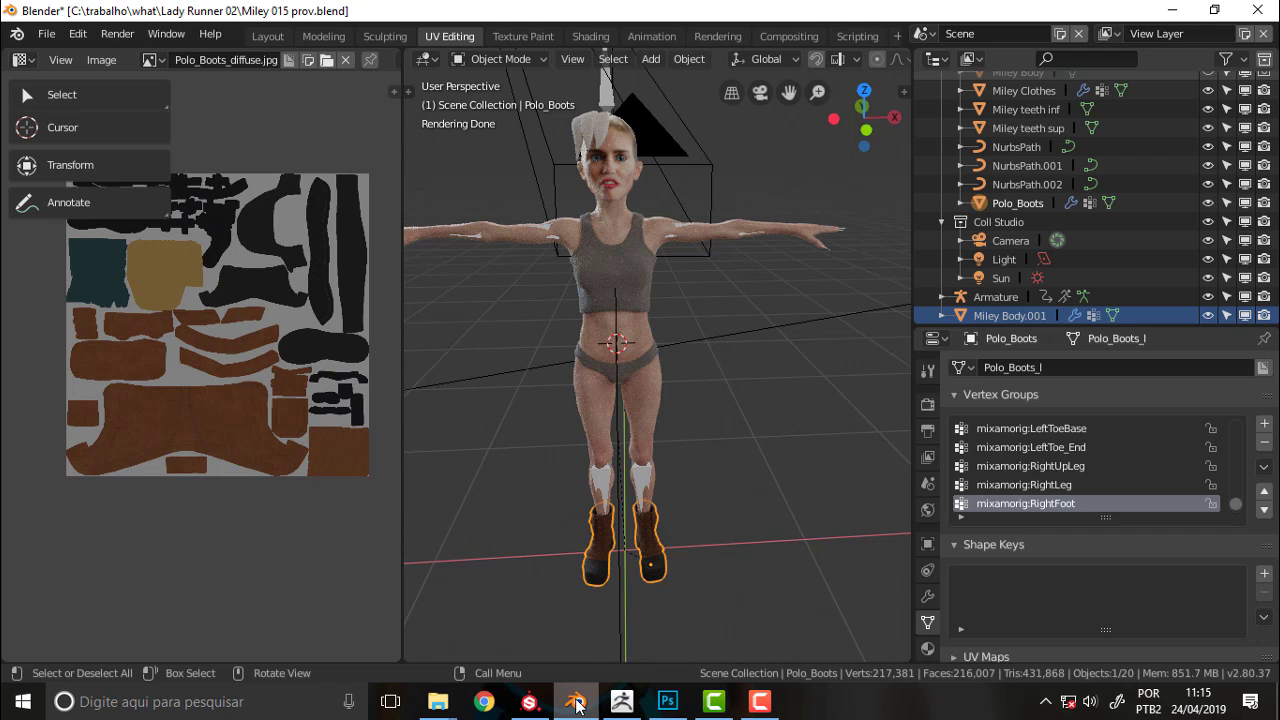
left_click(621, 702)
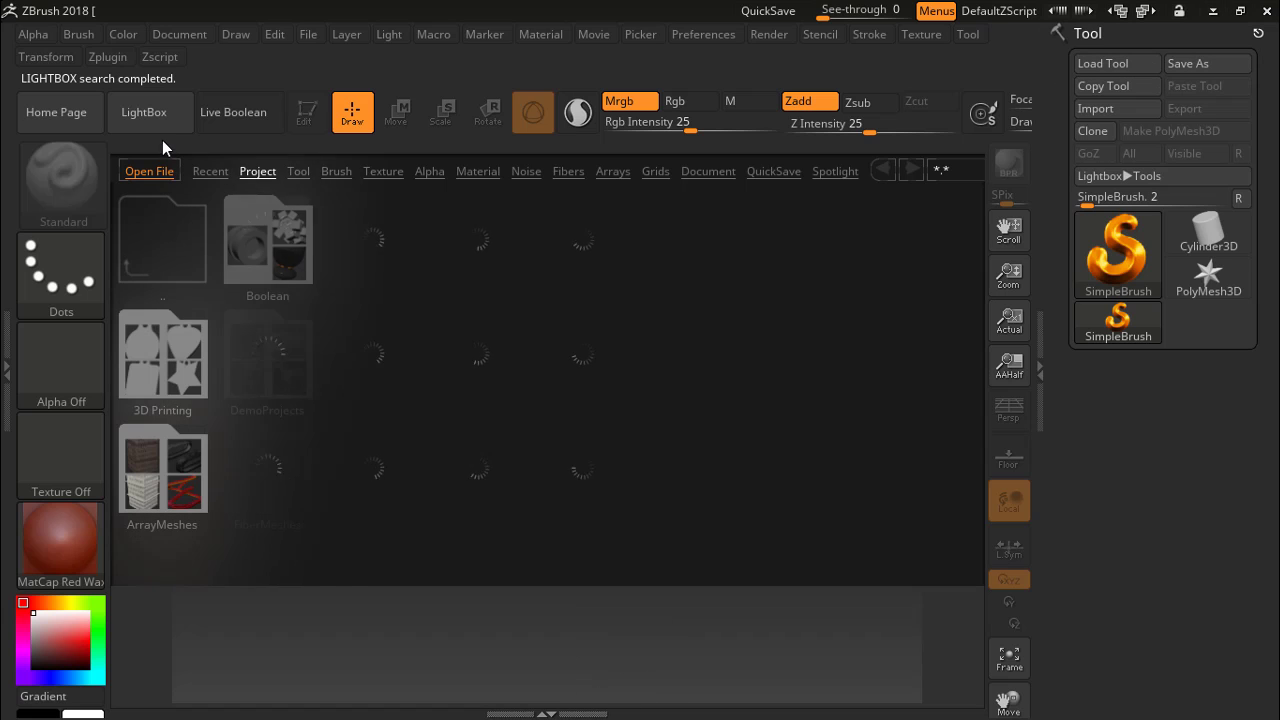
left_click(150, 113)
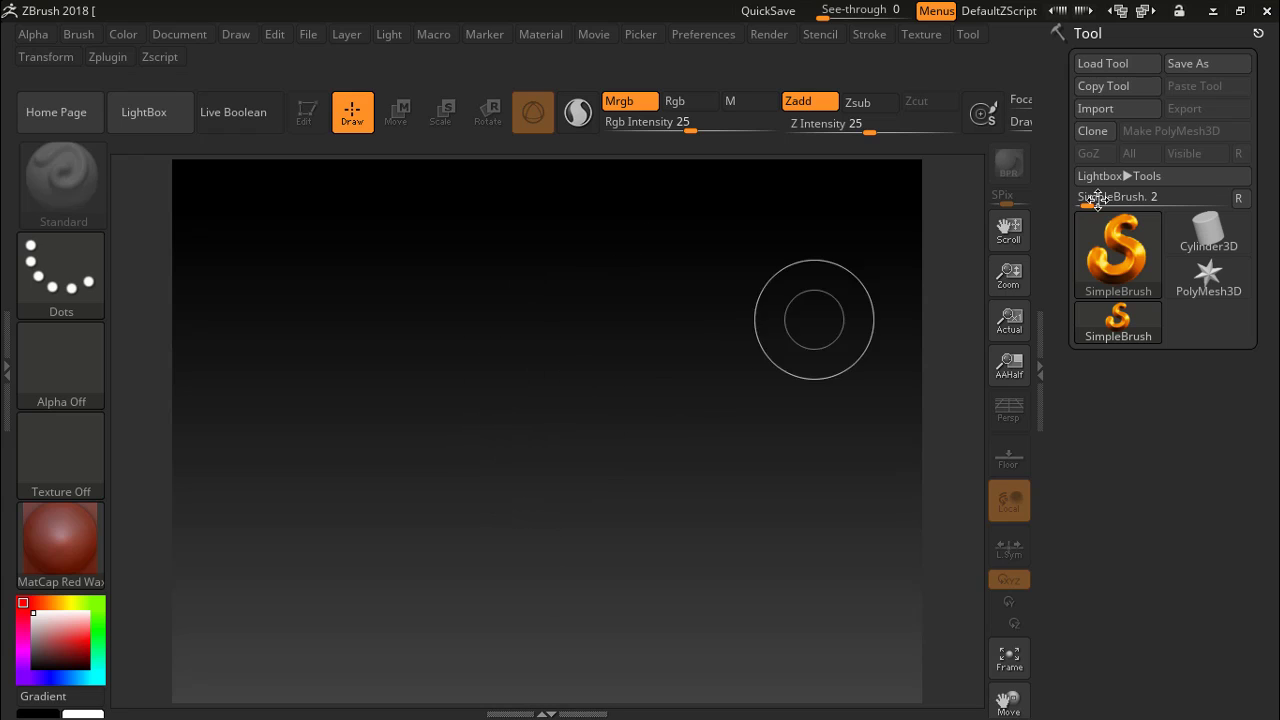
left_click(1212, 14)
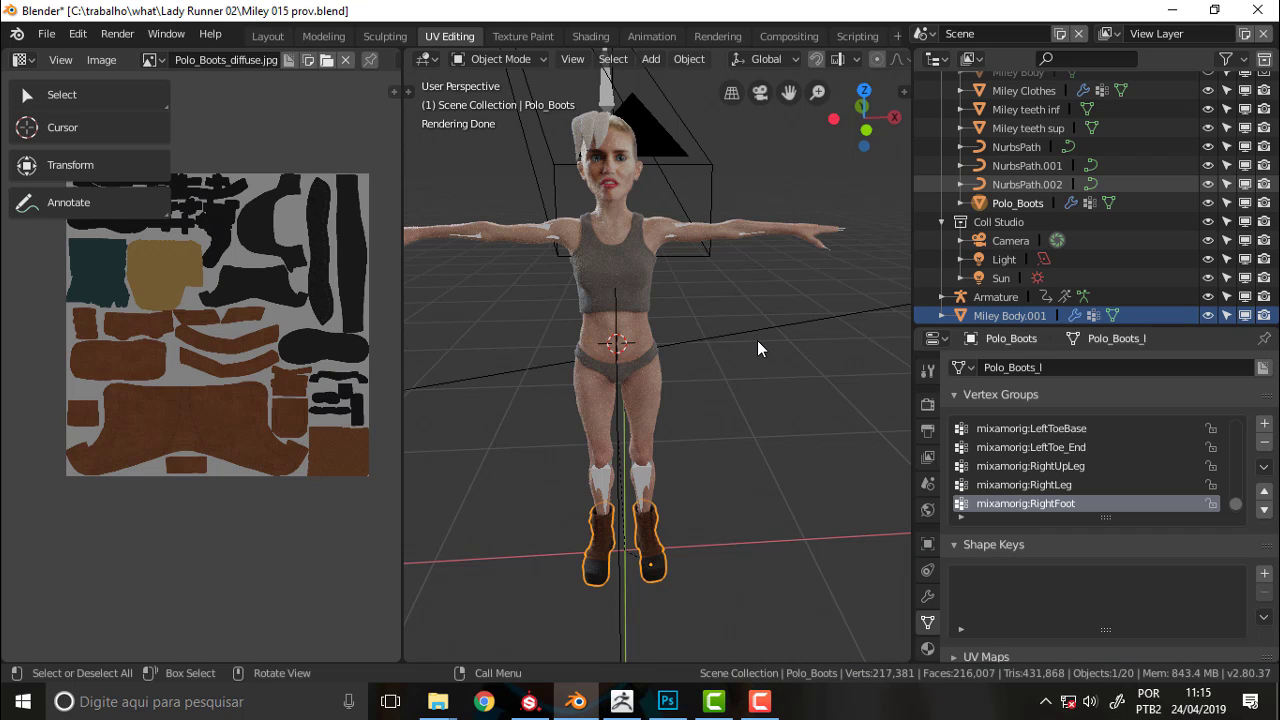
Examine the legs and boots up close and show the modifier settings of Polo_Boots.
scroll(757, 340, "up", 1)
scroll(757, 340, "down", 1)
scroll(684, 521, "up", 5)
left_click_drag(789, 93, 787, 2)
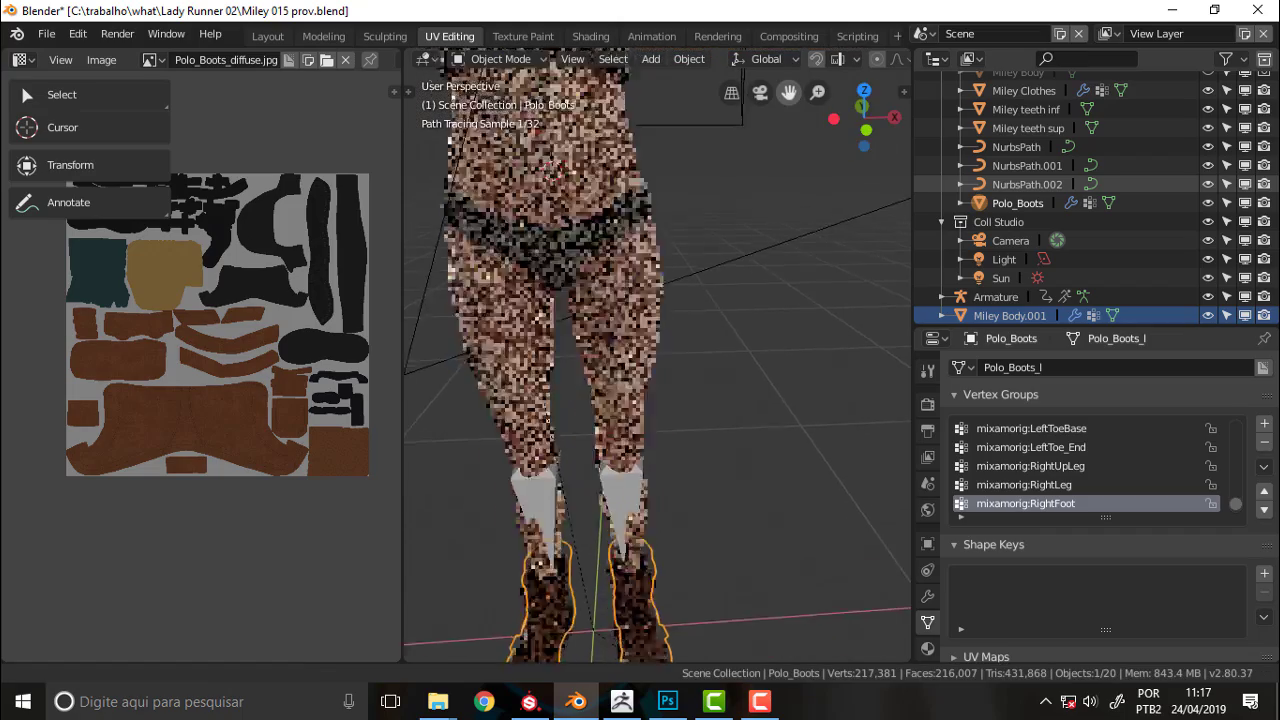
left_click_drag(787, 616, 807, 405)
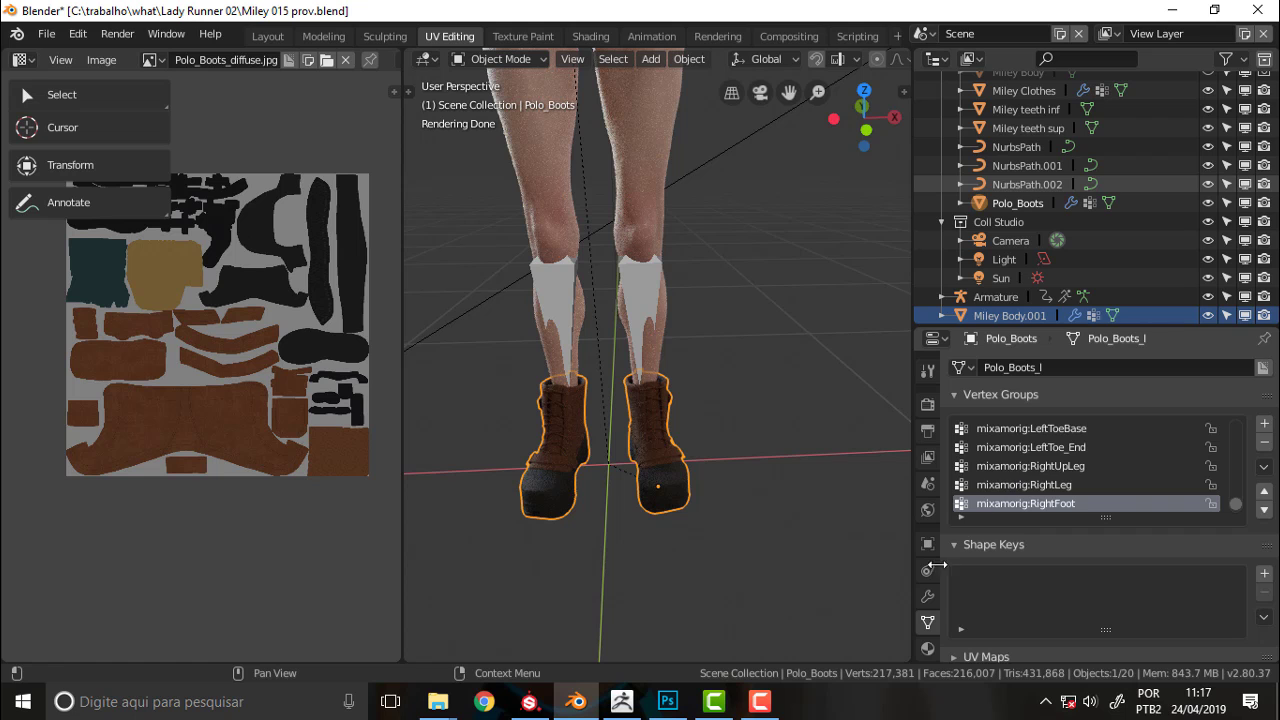
left_click(927, 597)
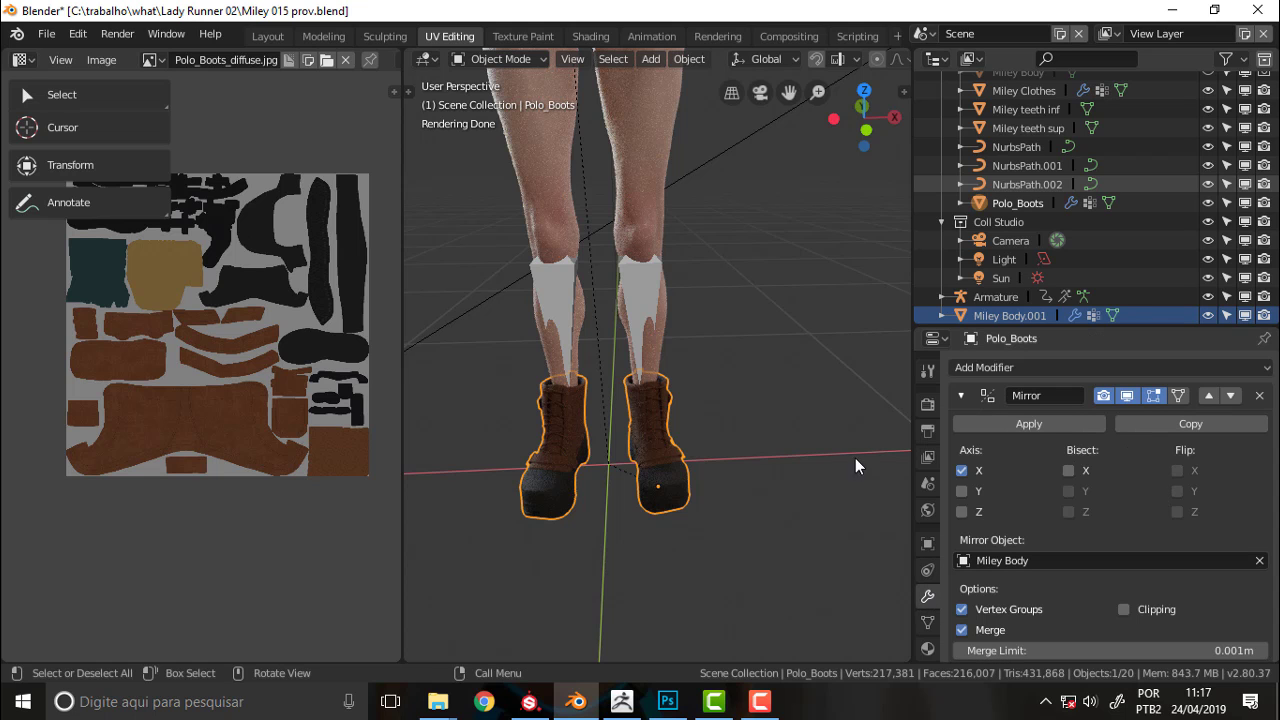
mouse_move(729, 419)
middle_mouse_down()
mouse_move(691, 420)
mouse_move(677, 471)
middle_mouse_up()
scroll(680, 478, "up", 1)
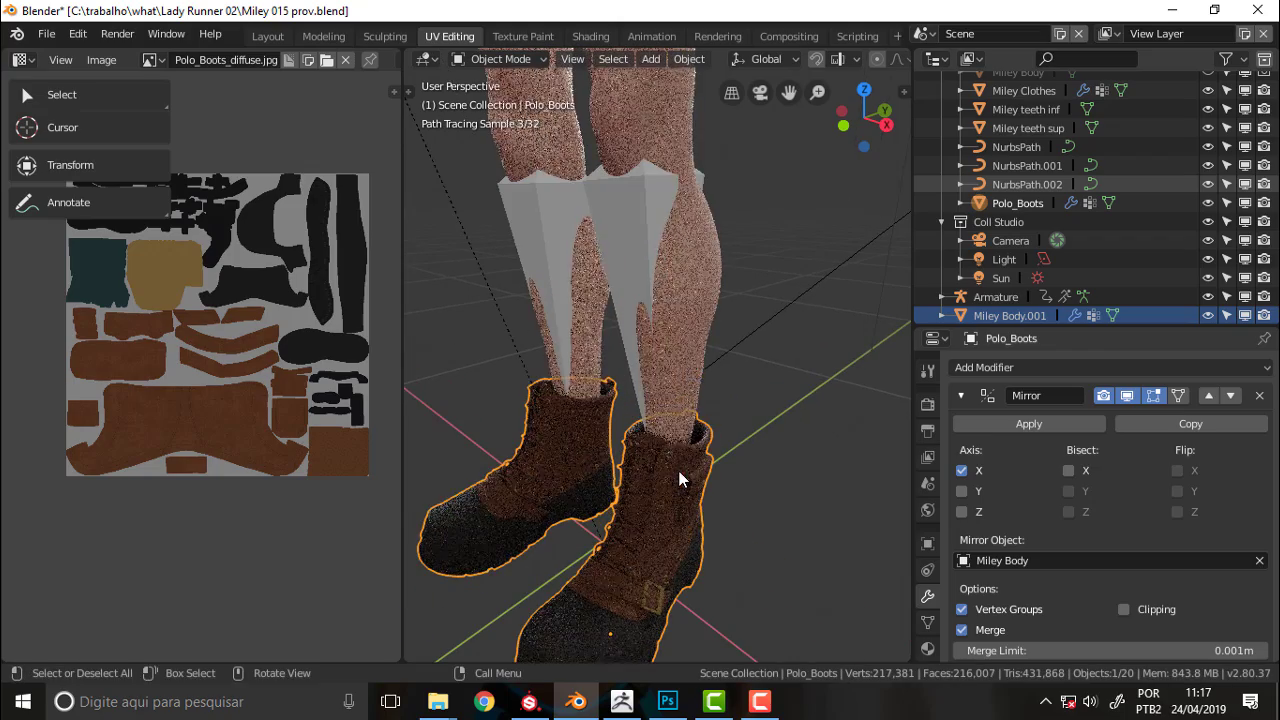
left_click_drag(789, 92, 786, 3)
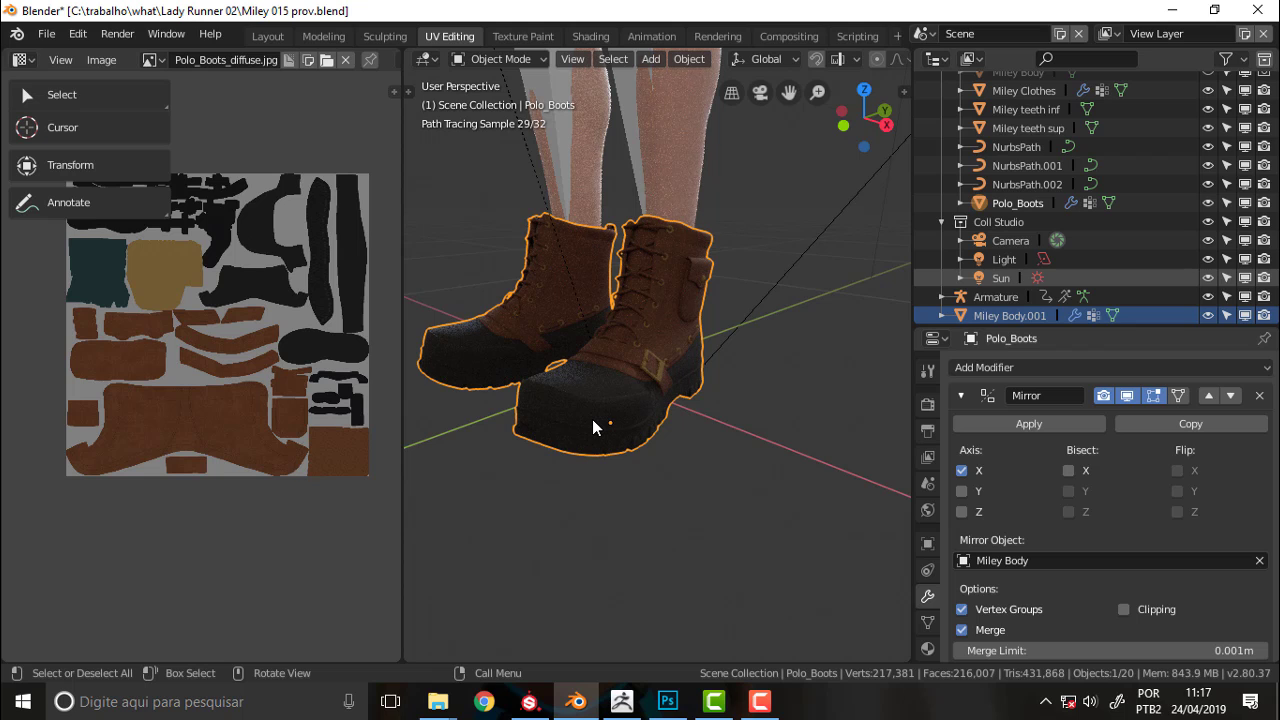
Put Polo_Boots in Edit Mode, deselect all its geometry and show the 3D viewport's tools.
left_click(500, 59)
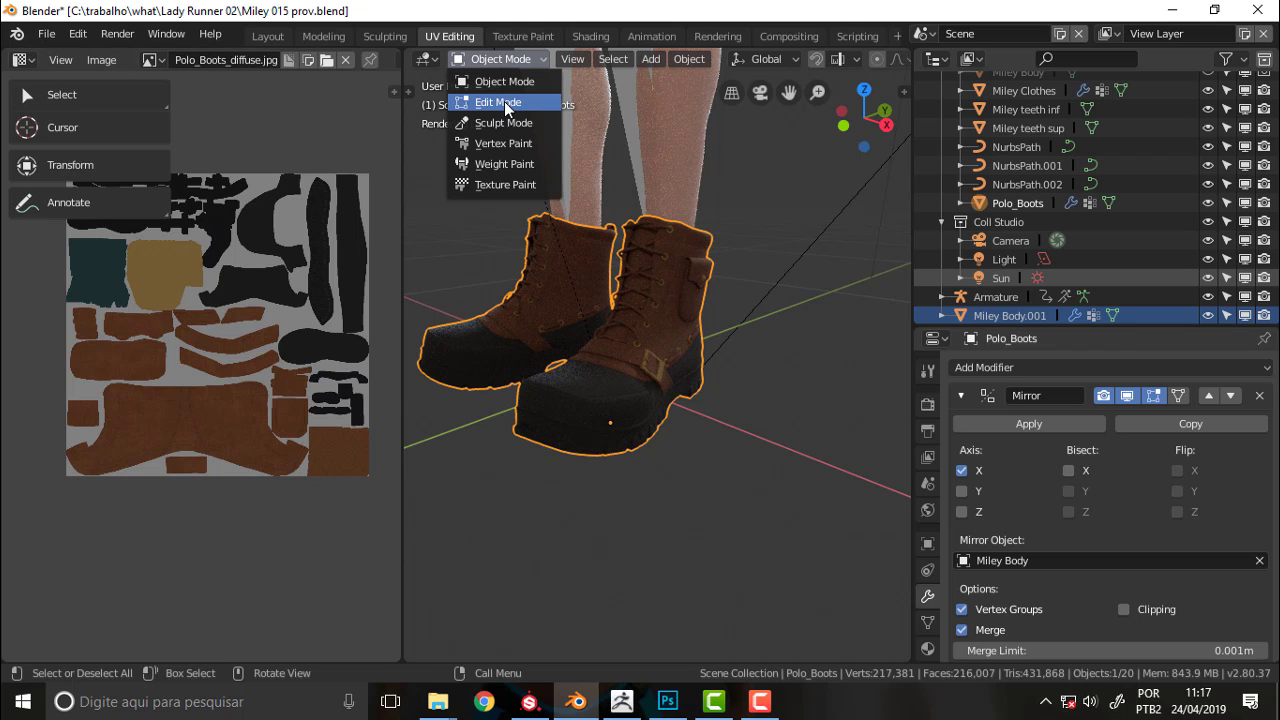
left_click(505, 104)
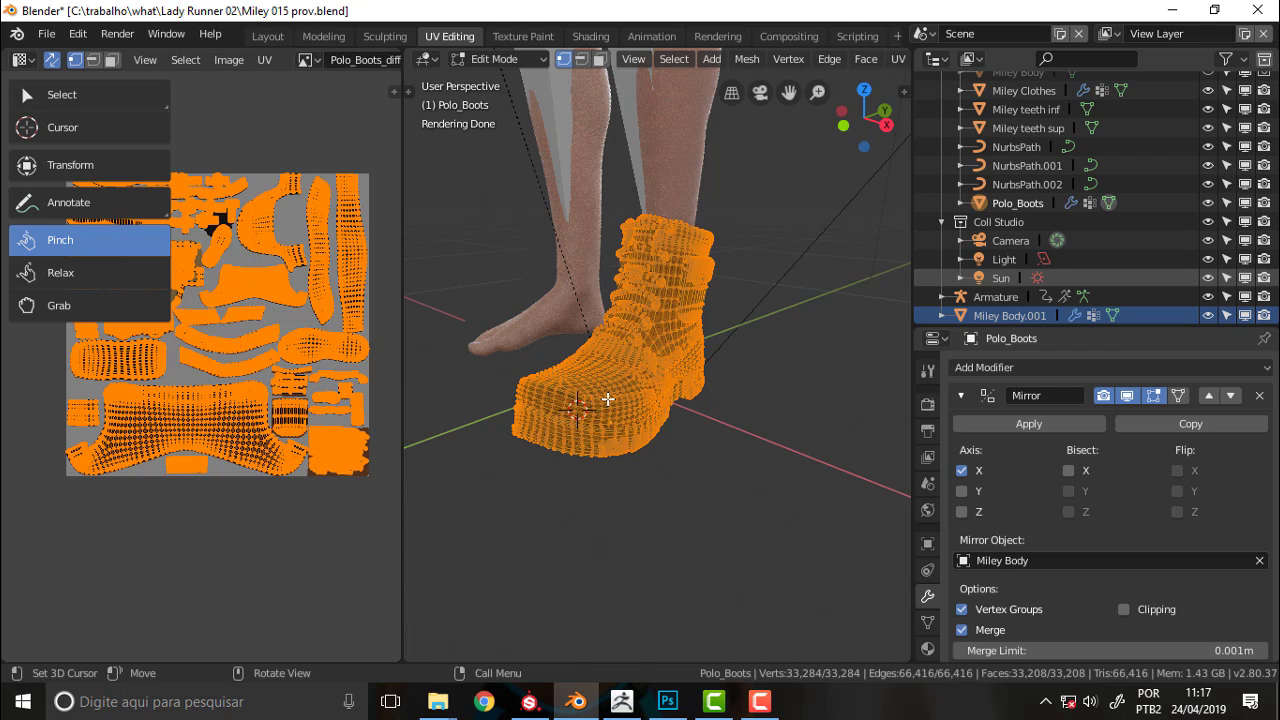
key("alt+a")
left_click(607, 399)
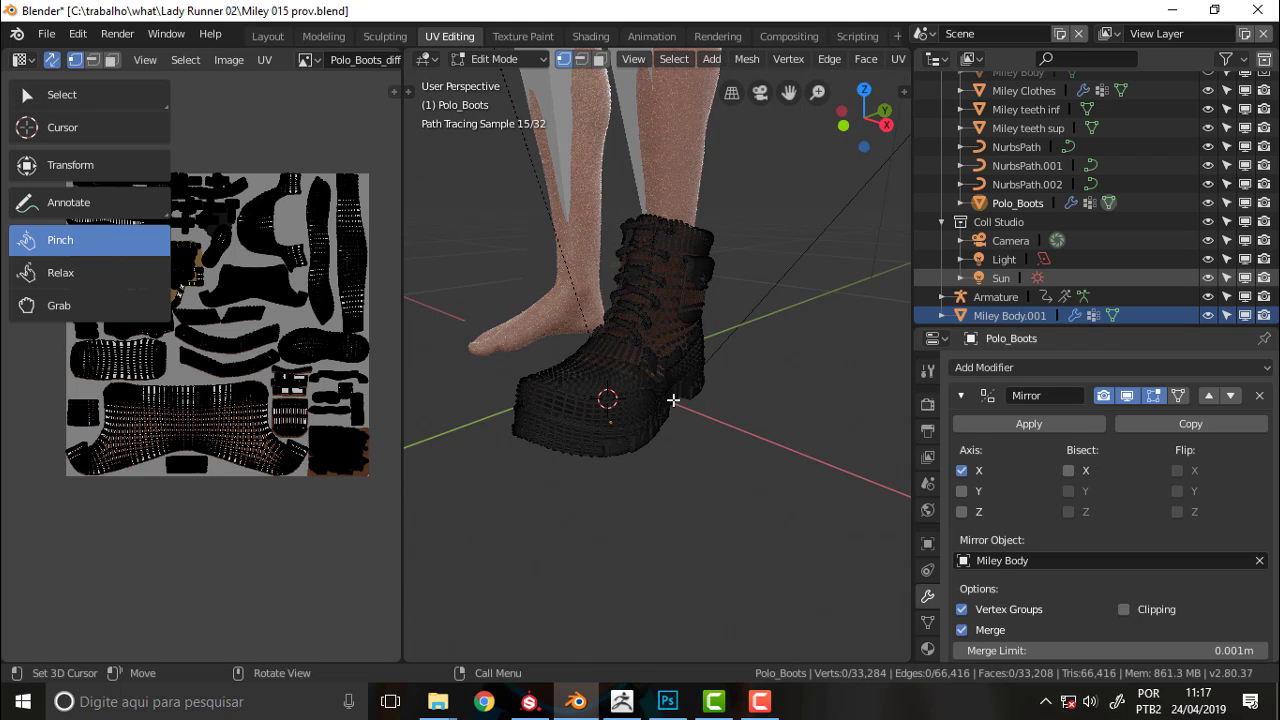
right_click(566, 397)
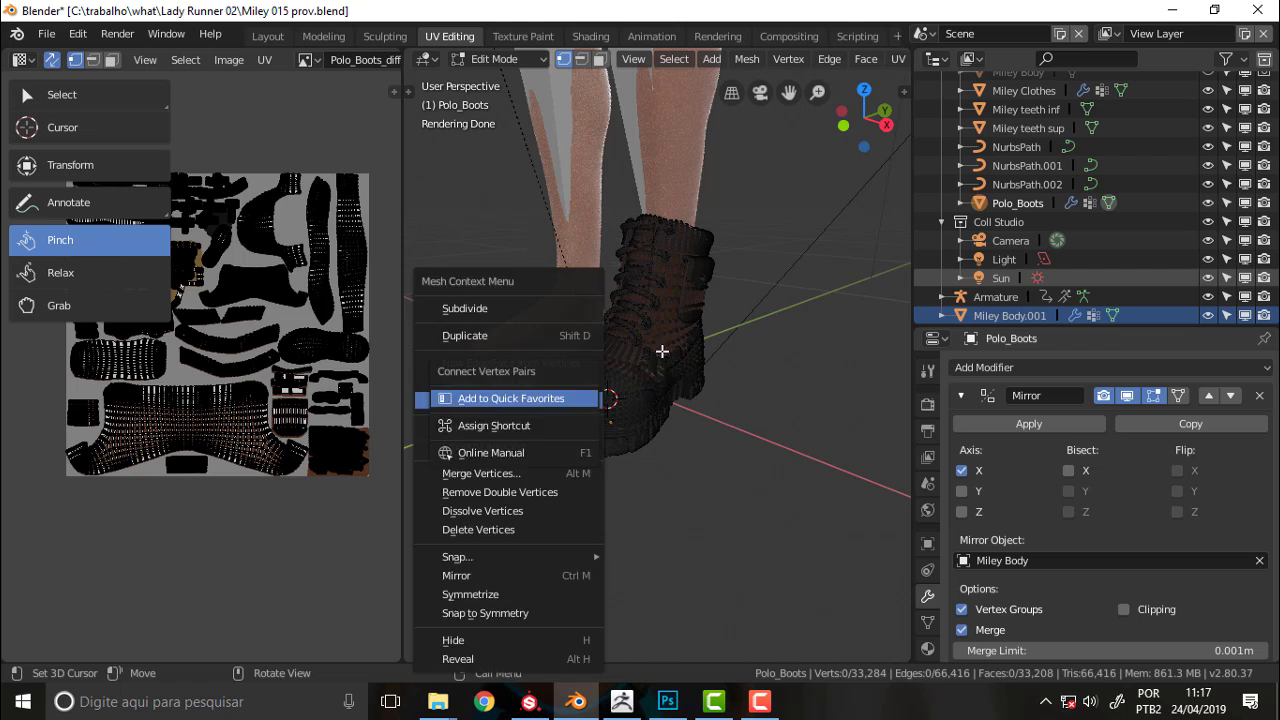
left_click(409, 92)
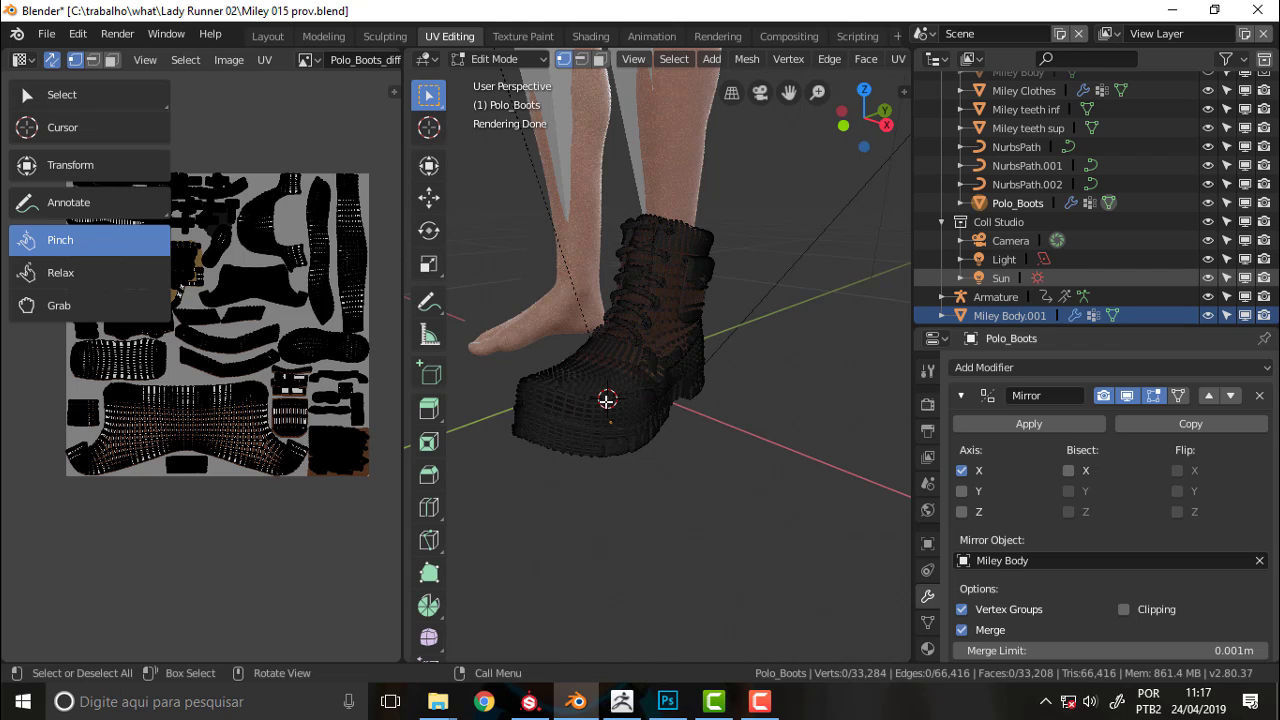
left_click(717, 416)
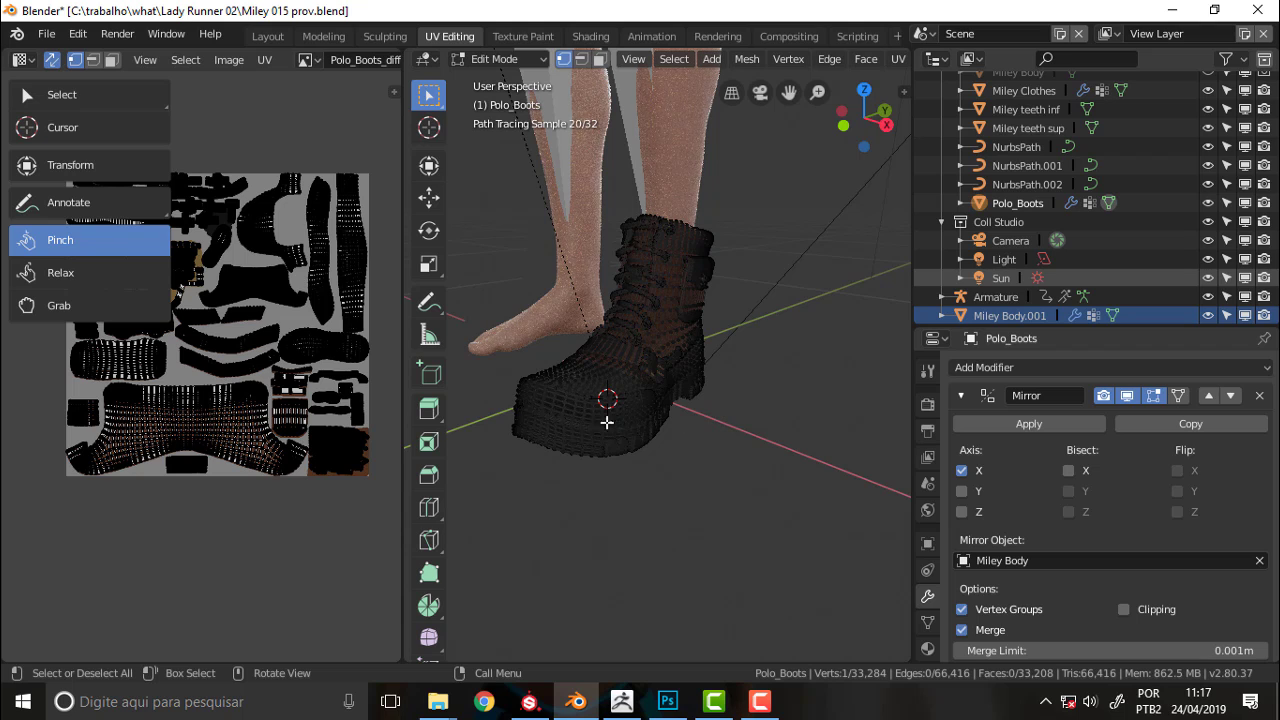
key("ctrl+l")
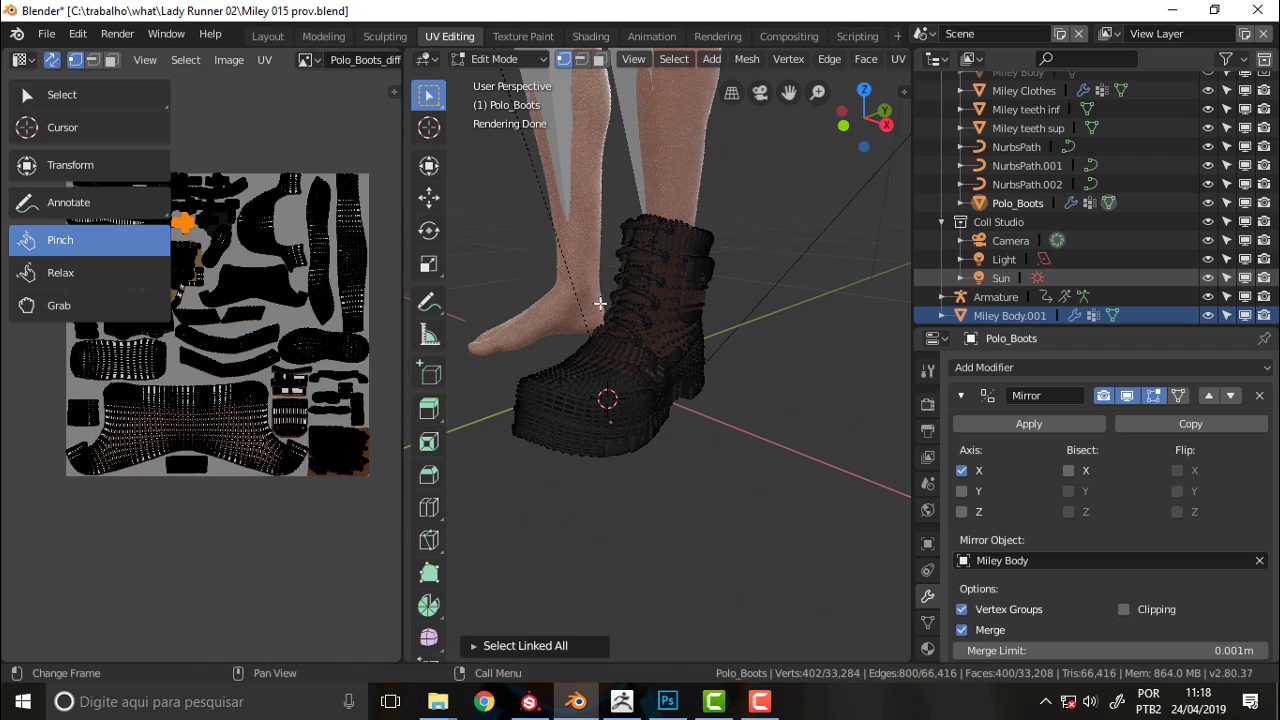
left_click(769, 394)
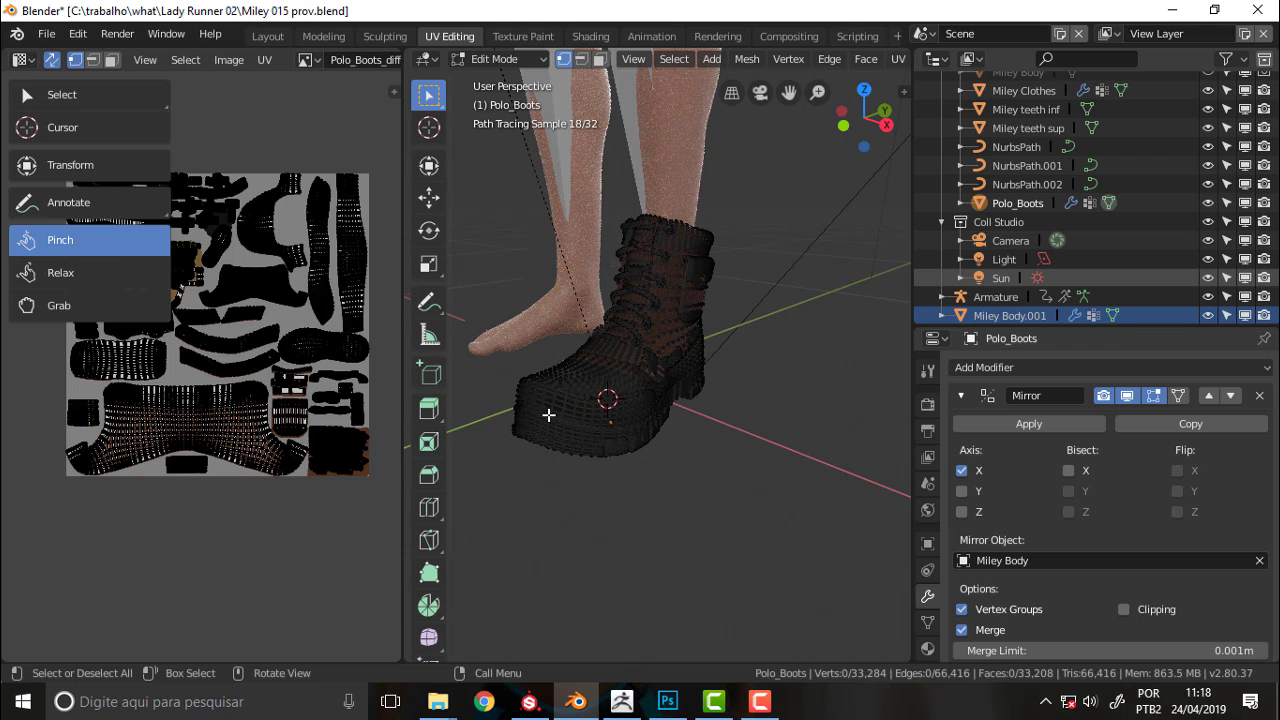
Select the boot's sole together with all geometry linked to it.
key("l")
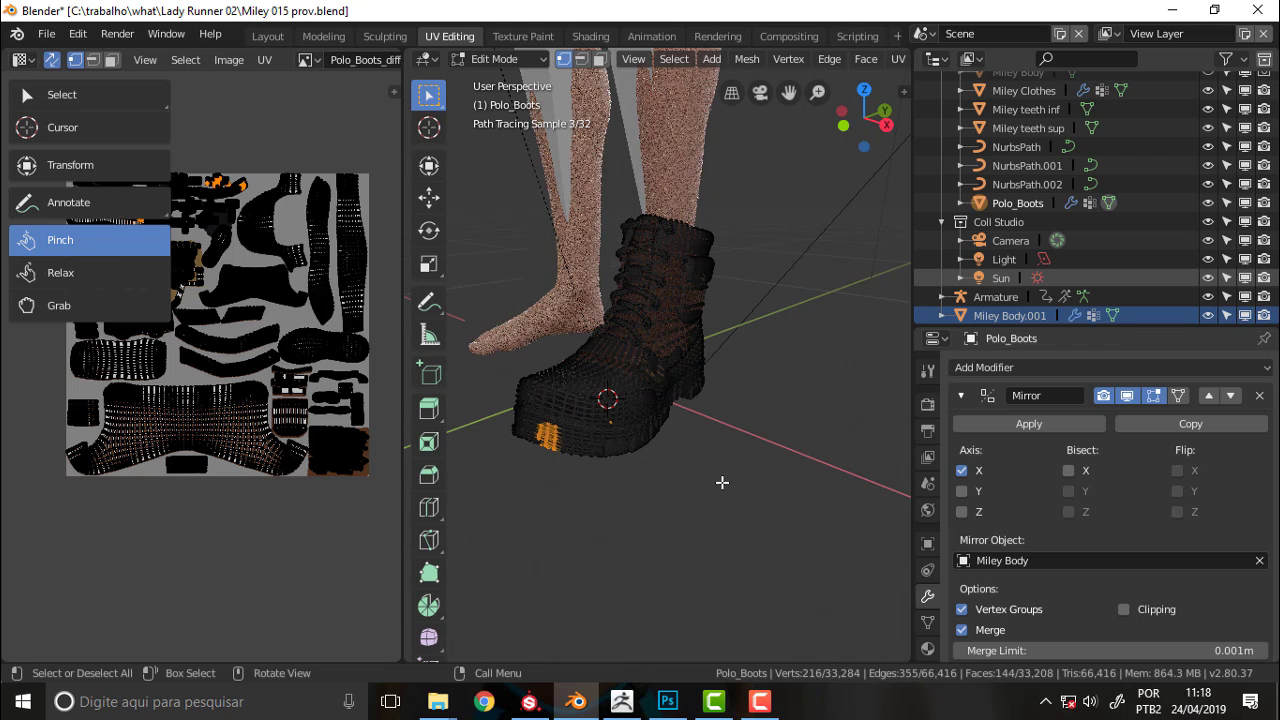
key("ctrl+l")
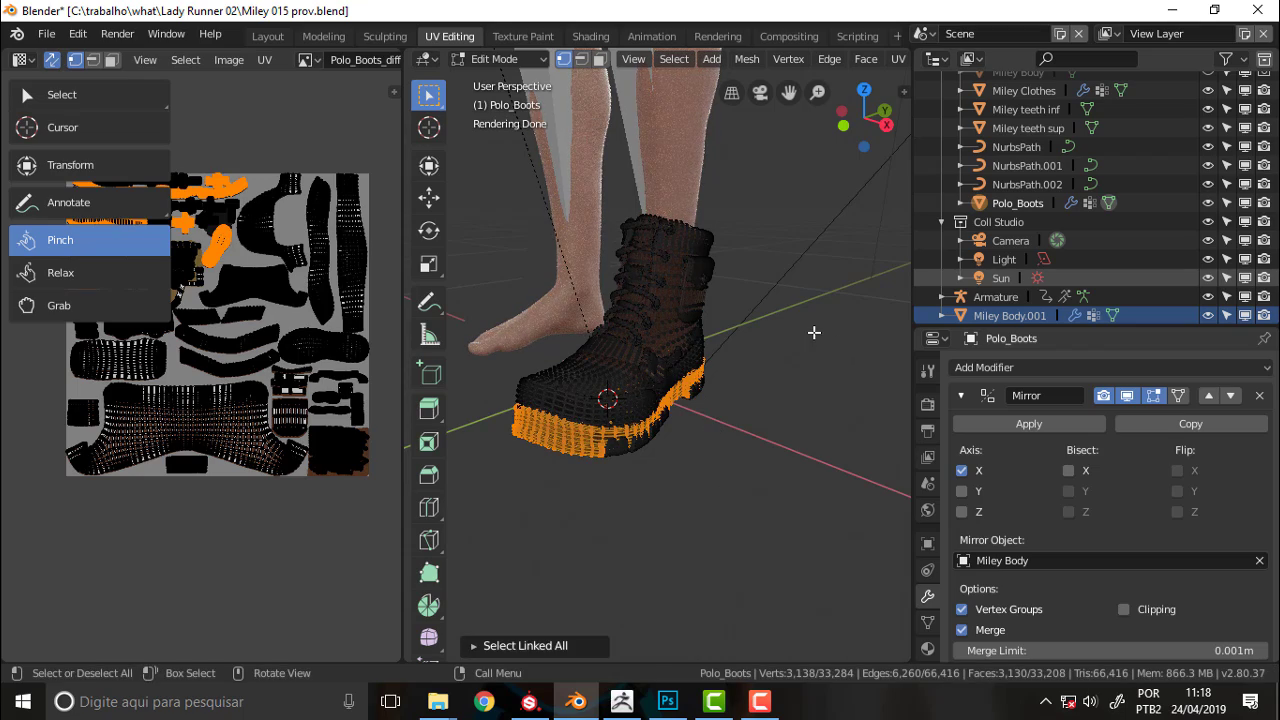
mouse_move(812, 332)
middle_mouse_down()
mouse_move(701, 297)
mouse_move(634, 257)
mouse_move(606, 229)
mouse_move(609, 189)
mouse_move(692, 150)
mouse_move(823, 340)
mouse_move(780, 340)
mouse_move(803, 337)
middle_mouse_up()
Show the boots' mesh data and look through their UV maps and vertex groups.
left_click(927, 622)
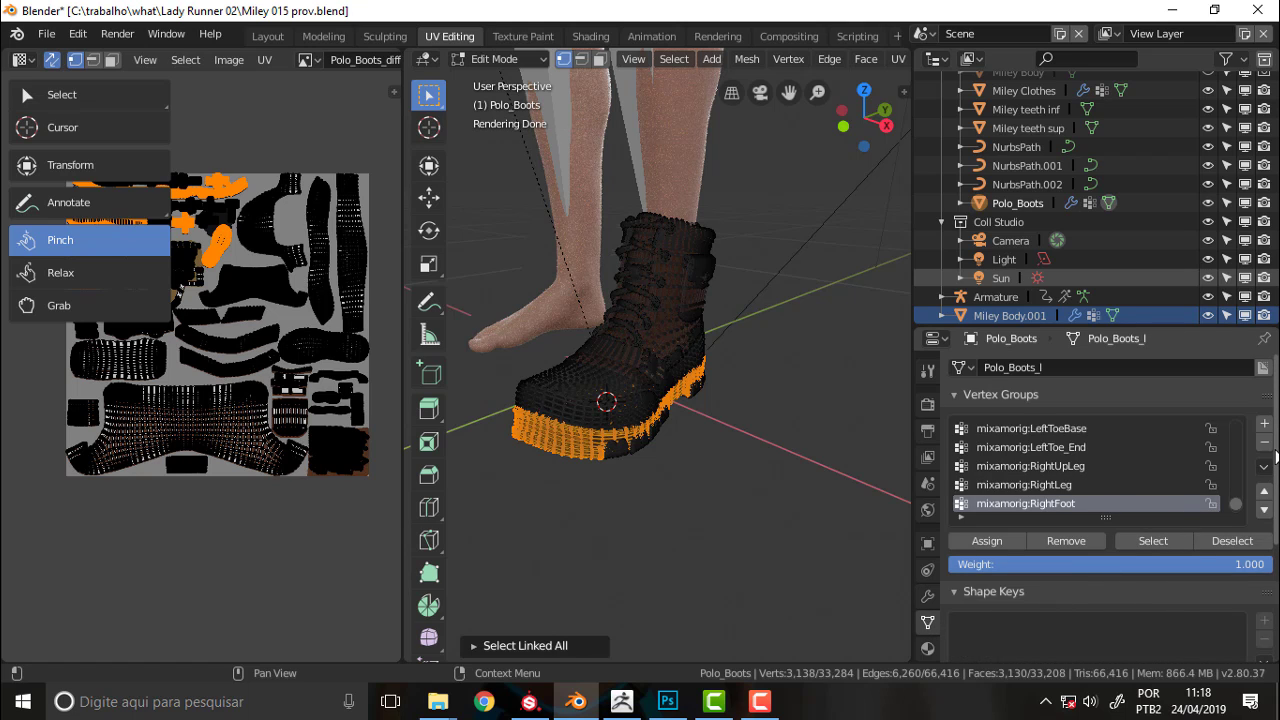
left_click_drag(1276, 455, 1272, 594)
left_click(957, 516)
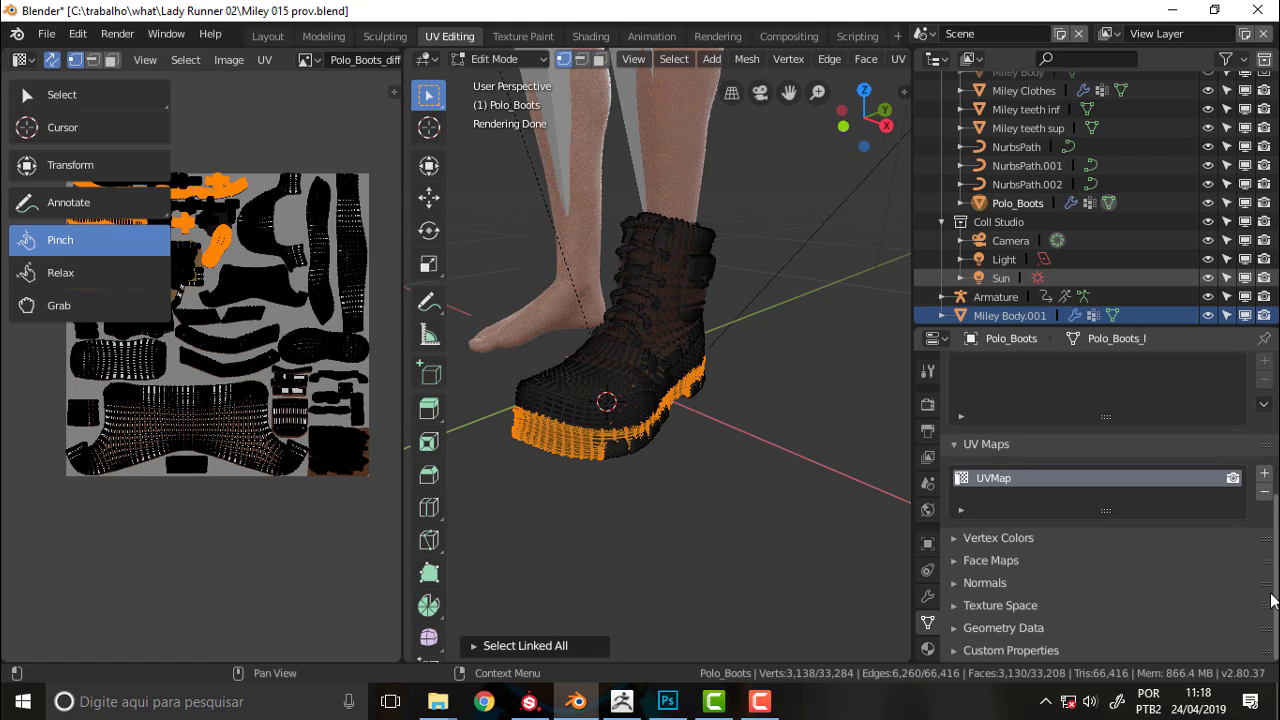
scroll(1236, 503, "up", 5)
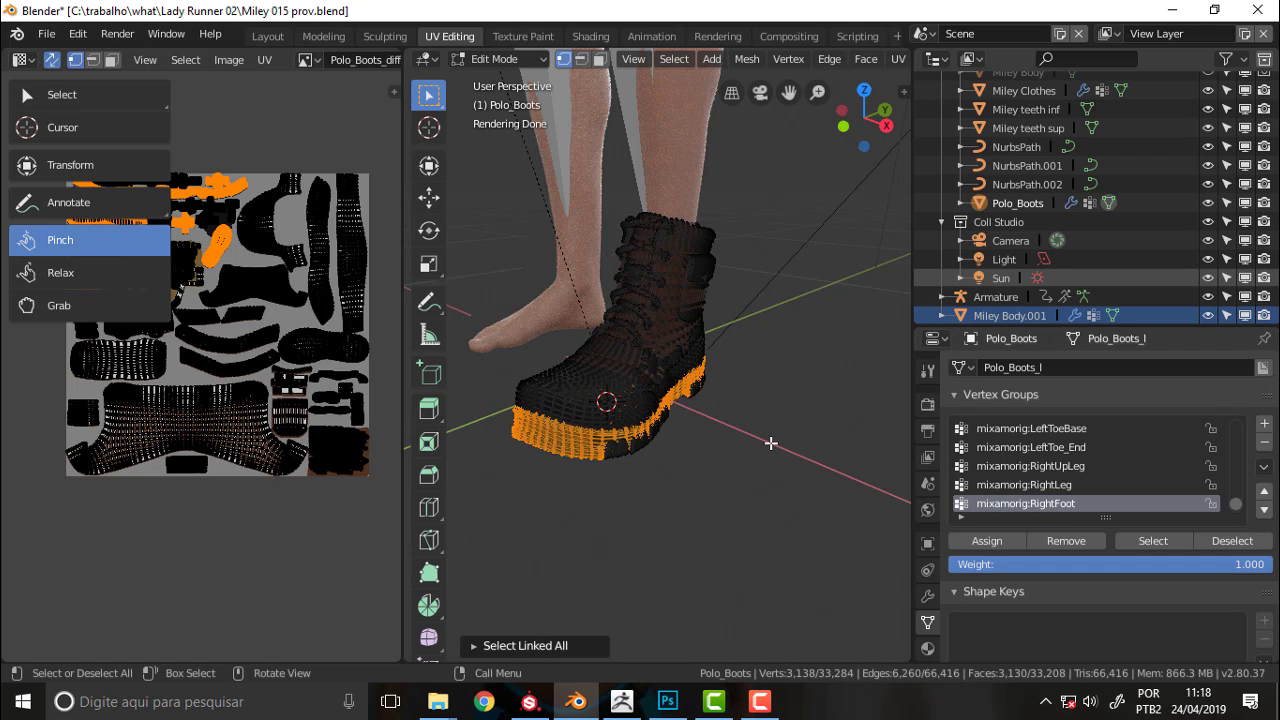
Examine the rendered character from the boots up to the face and as a whole figure.
scroll(776, 443, "down", 2)
scroll(777, 445, "up", 6)
scroll(777, 445, "down", 5)
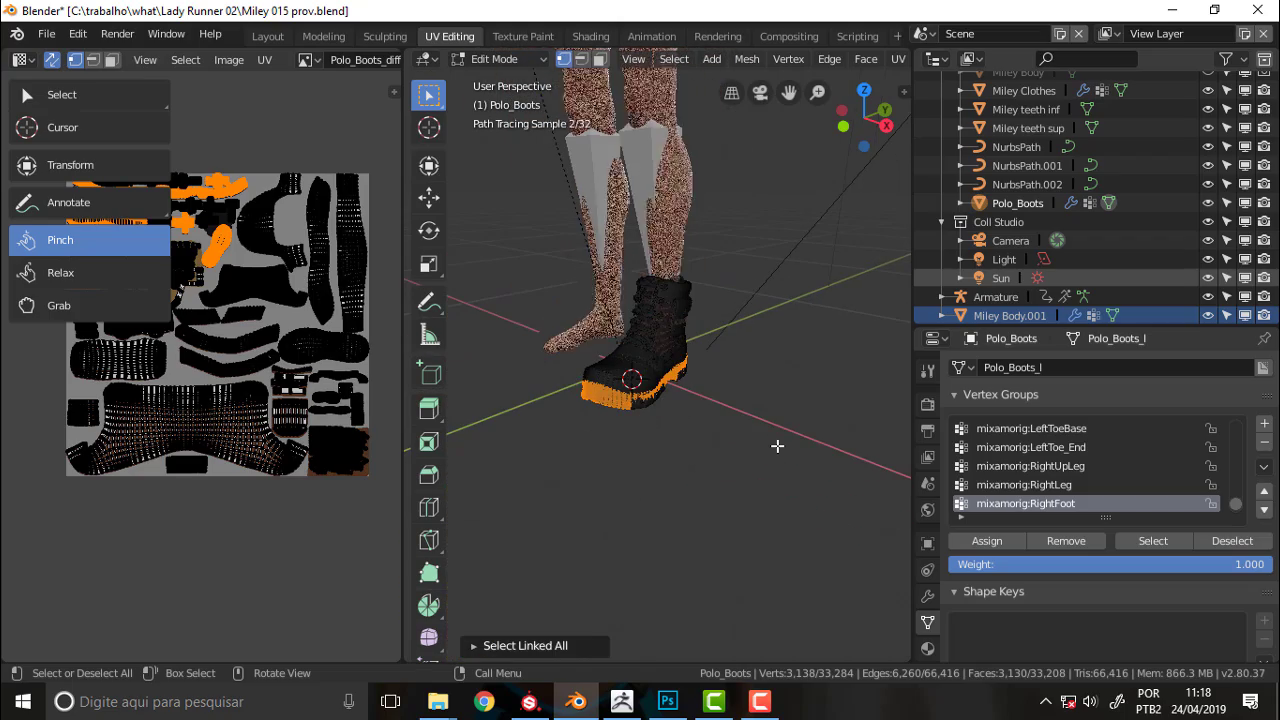
left_click_drag(789, 93, 782, 407)
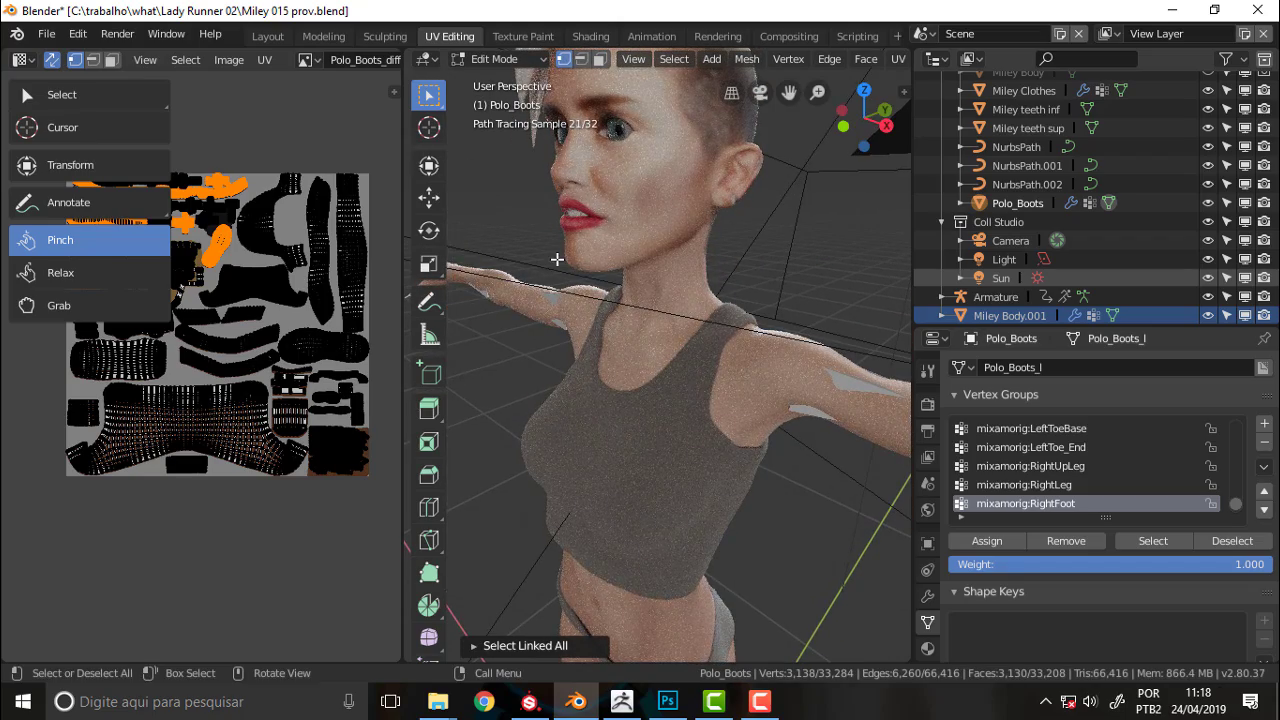
scroll(556, 259, "down", 5)
scroll(558, 260, "up", 4)
middle_click_drag(840, 206, 790, 180)
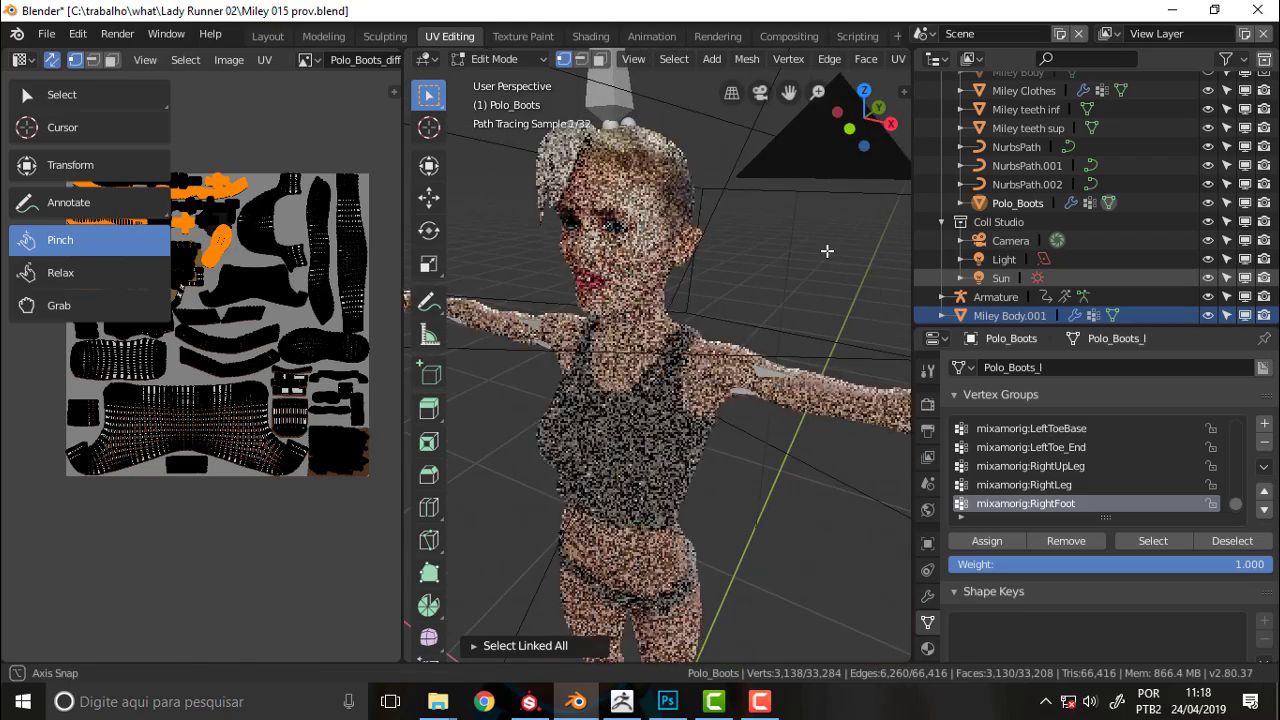
scroll(787, 115, "down", 3)
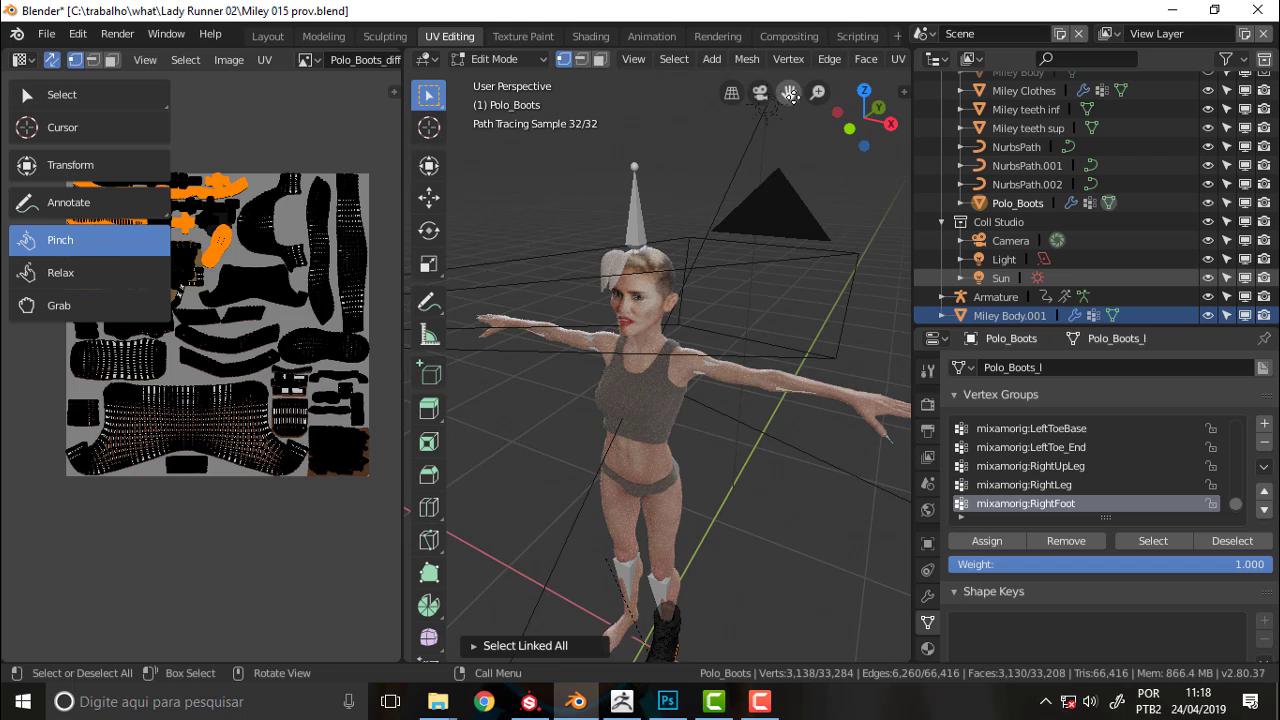
left_click_drag(791, 97, 791, 2)
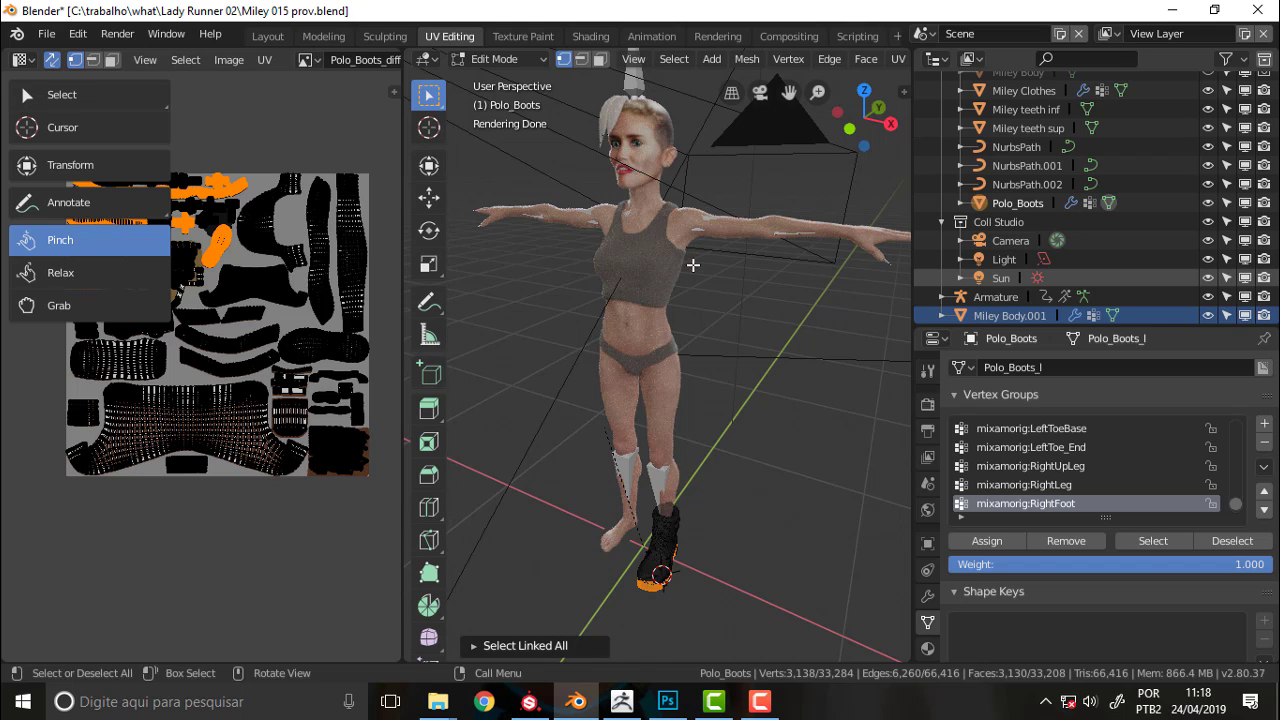
mouse_move(715, 350)
middle_mouse_down()
mouse_move(584, 330)
mouse_move(713, 332)
middle_mouse_up()
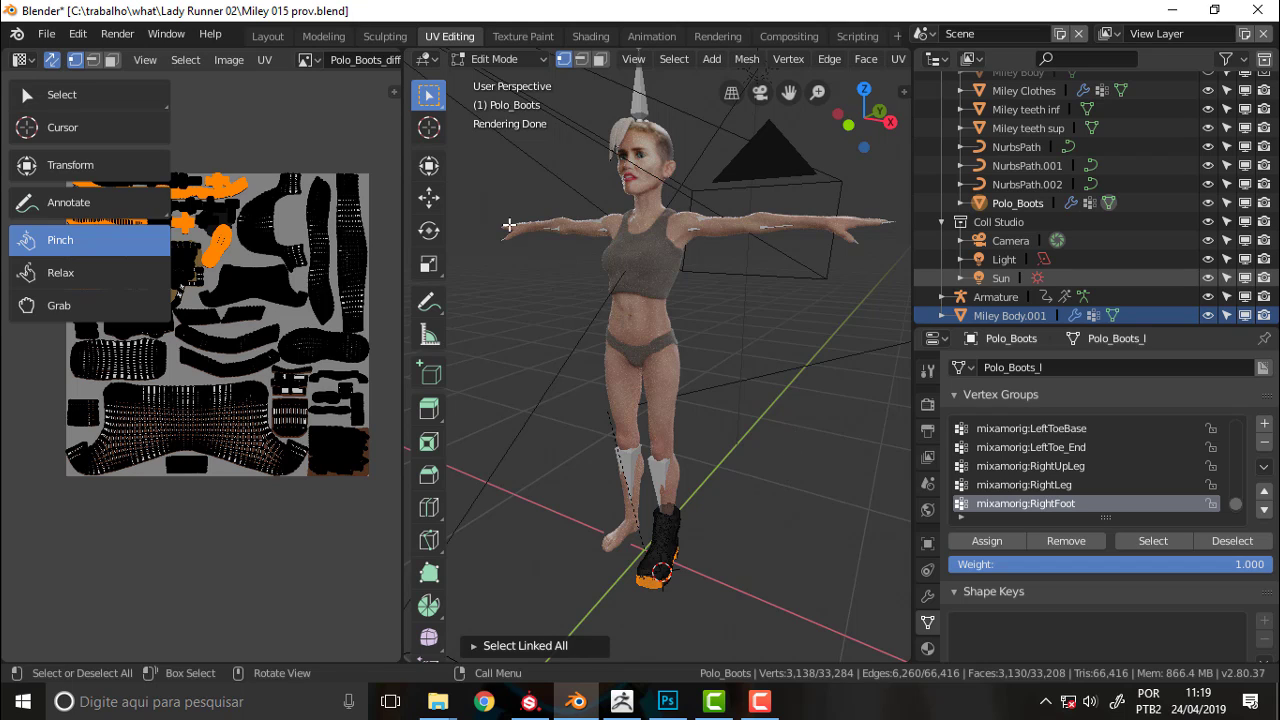
Open the existing render result and view the full portrait of the face.
left_click(166, 33)
mouse_move(117, 33)
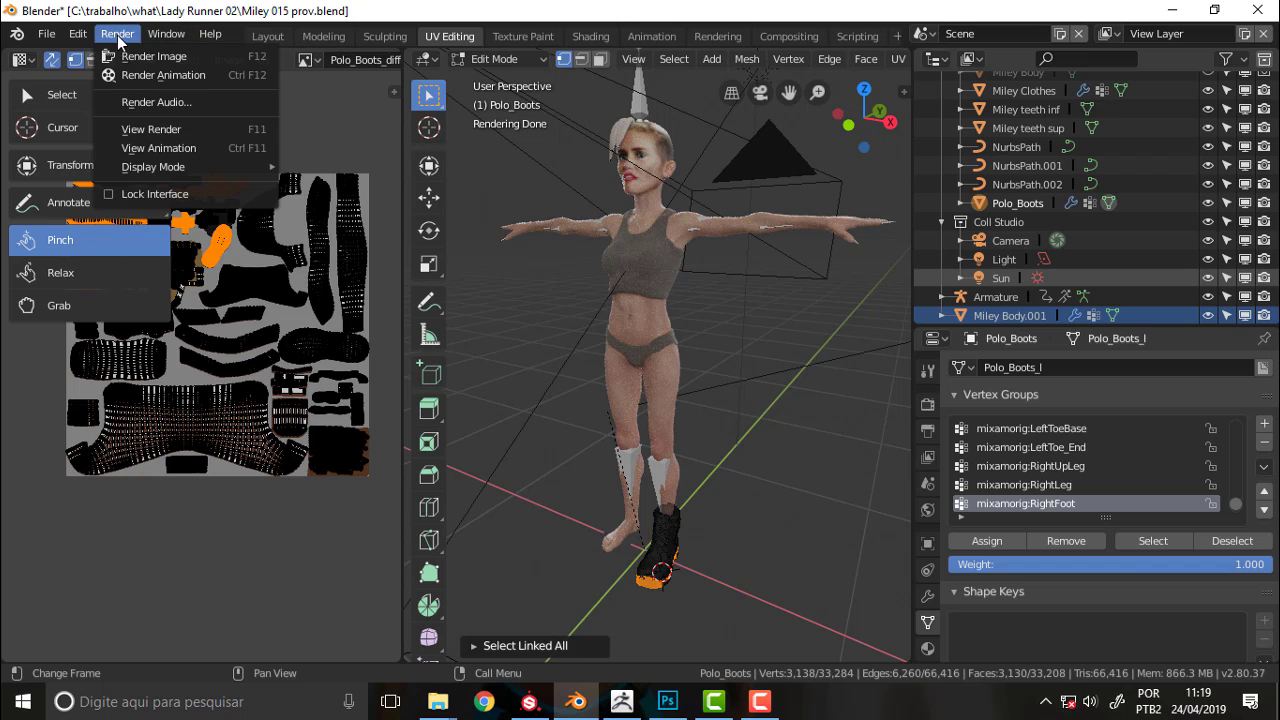
left_click(150, 129)
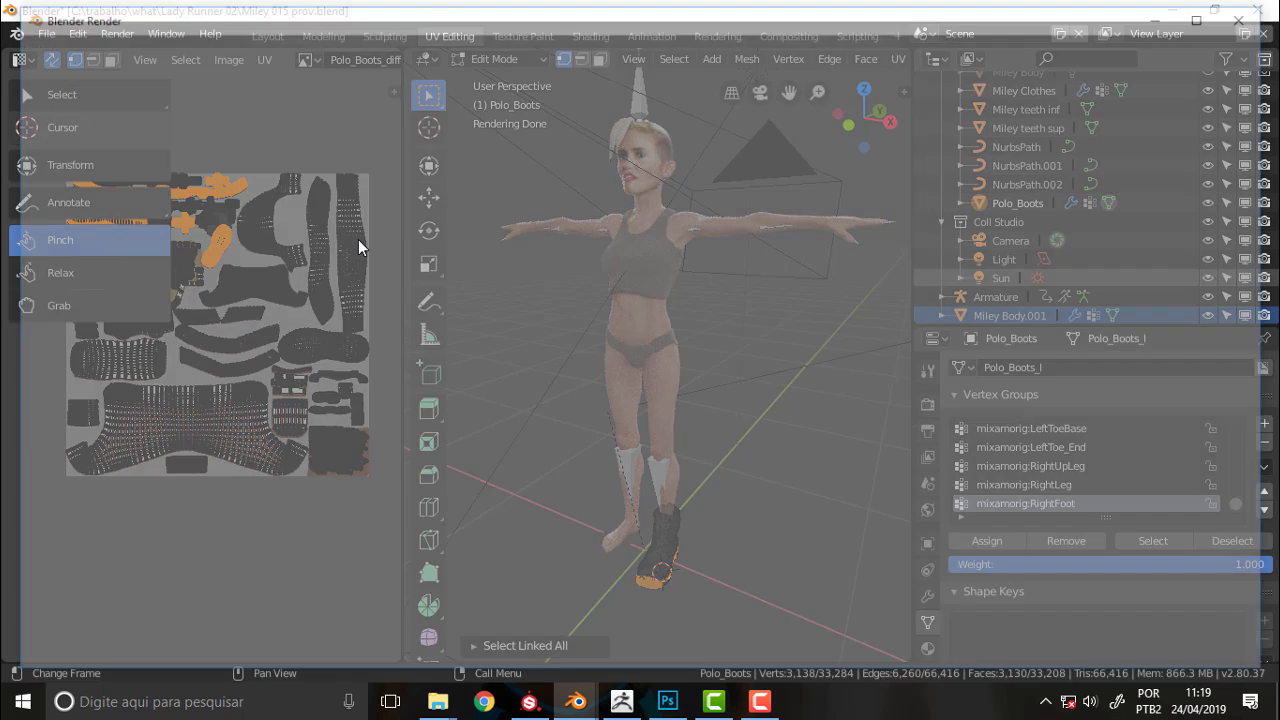
scroll(1146, 209, "down", 3)
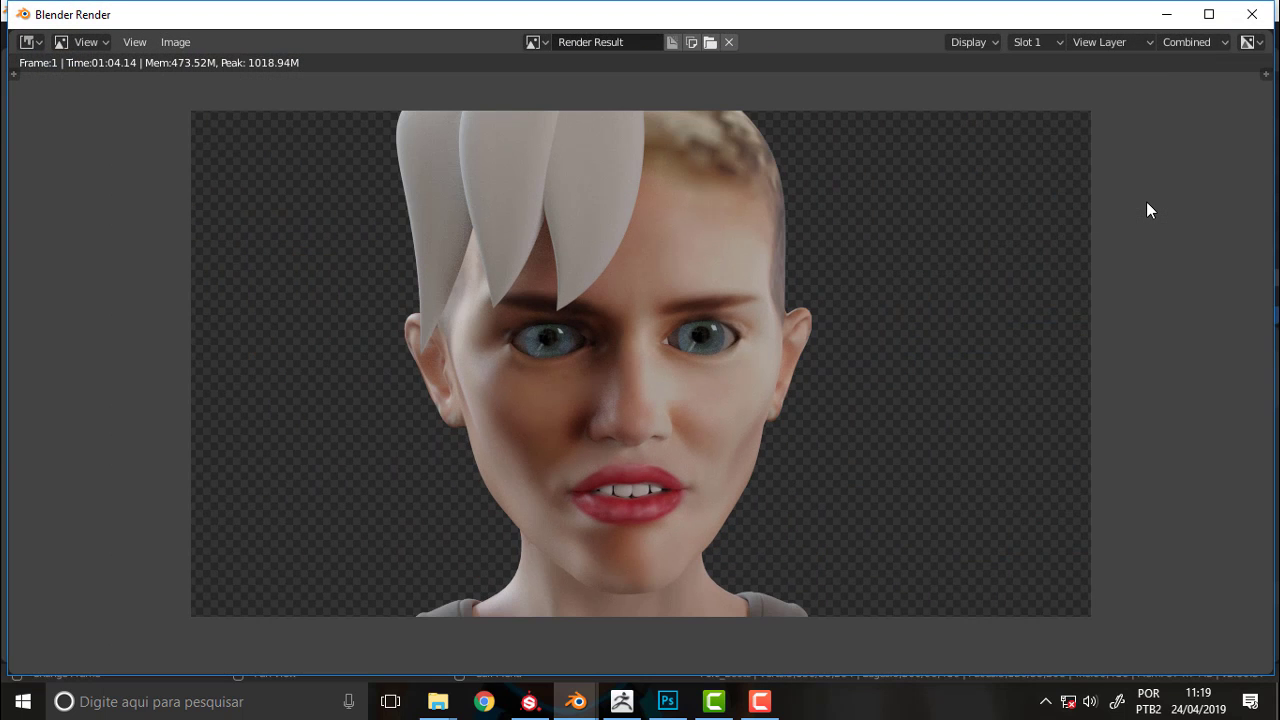